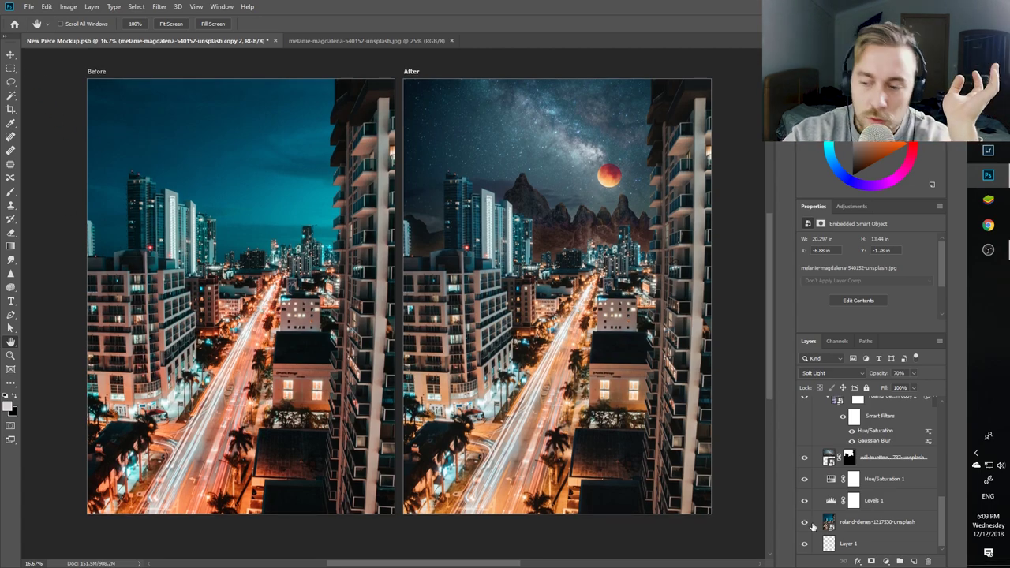
# Turn on the will-truettner Milky Way mountain layer in the Before group and start renaming it.
pyautogui.click(880, 524)
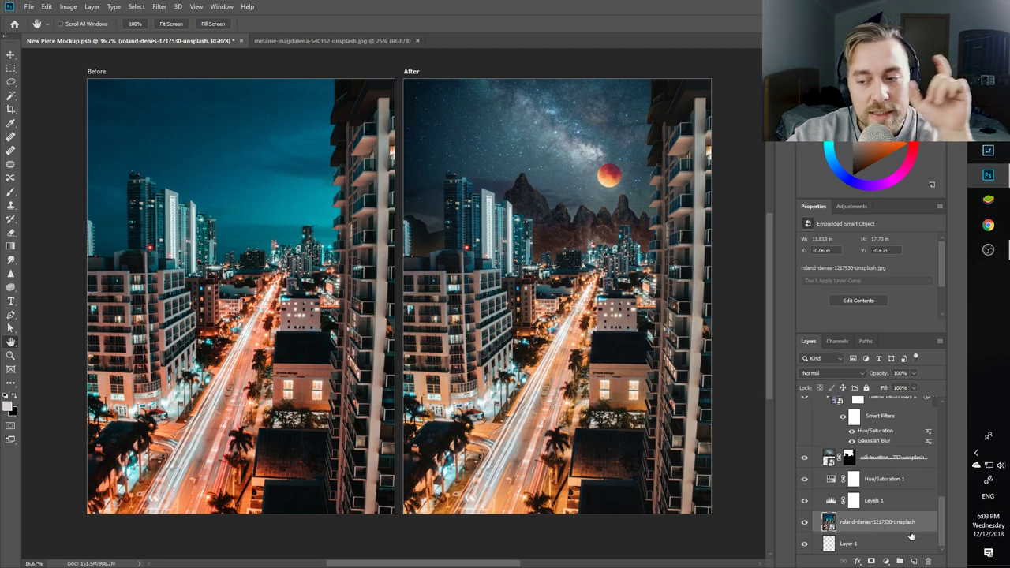
pyautogui.click(889, 464)
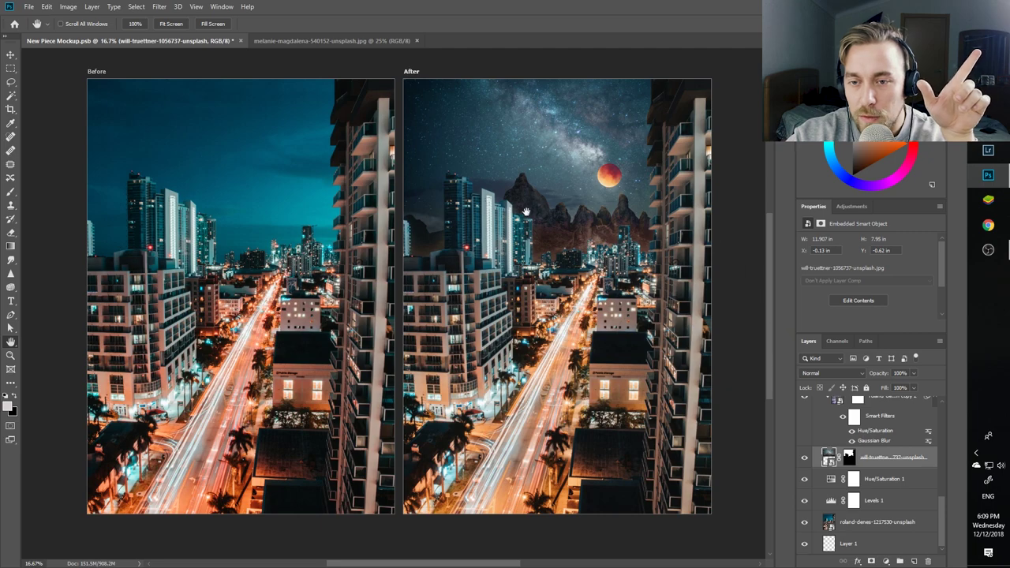
pyautogui.scroll(6, 811, 427)
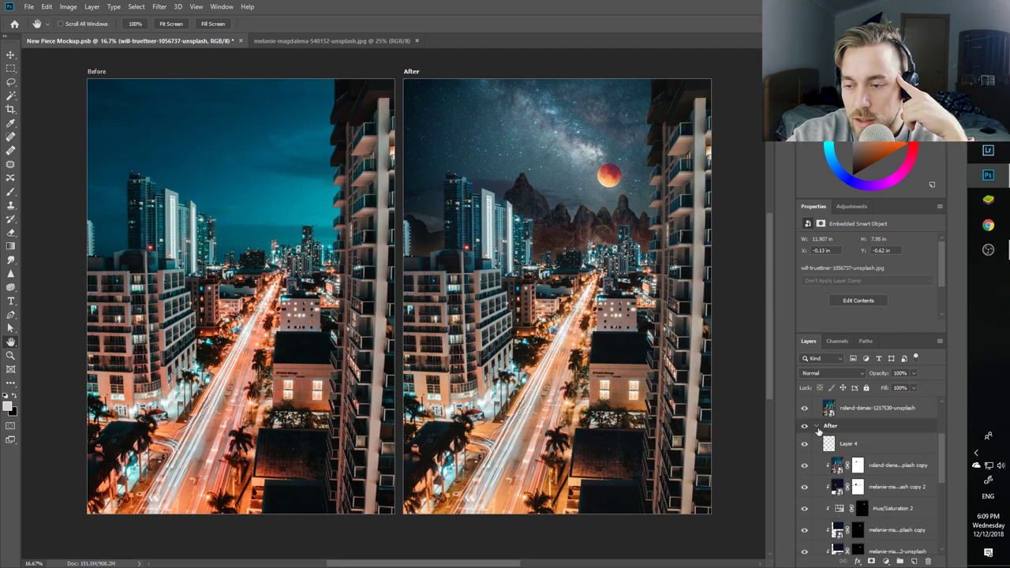
pyautogui.click(804, 445)
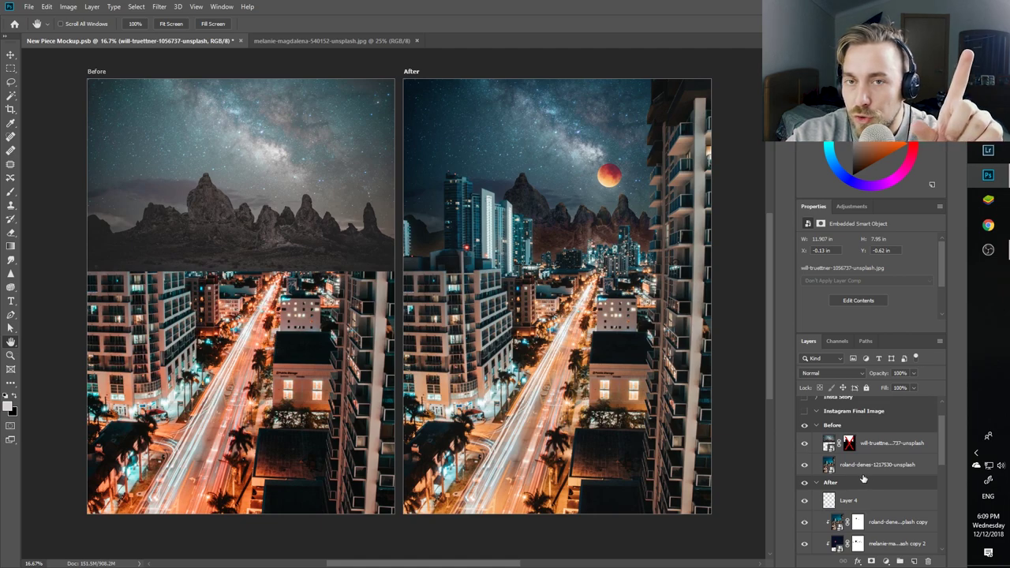
pyautogui.doubleClick(899, 442)
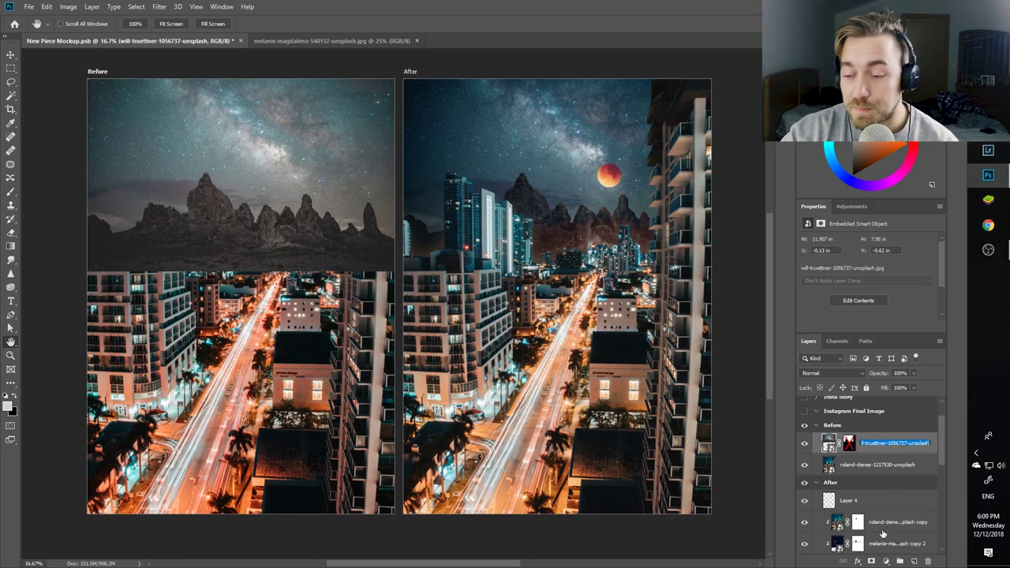
# Hide Layer 4 in the After image and move down to the moon and adjustment layers.
pyautogui.click(805, 501)
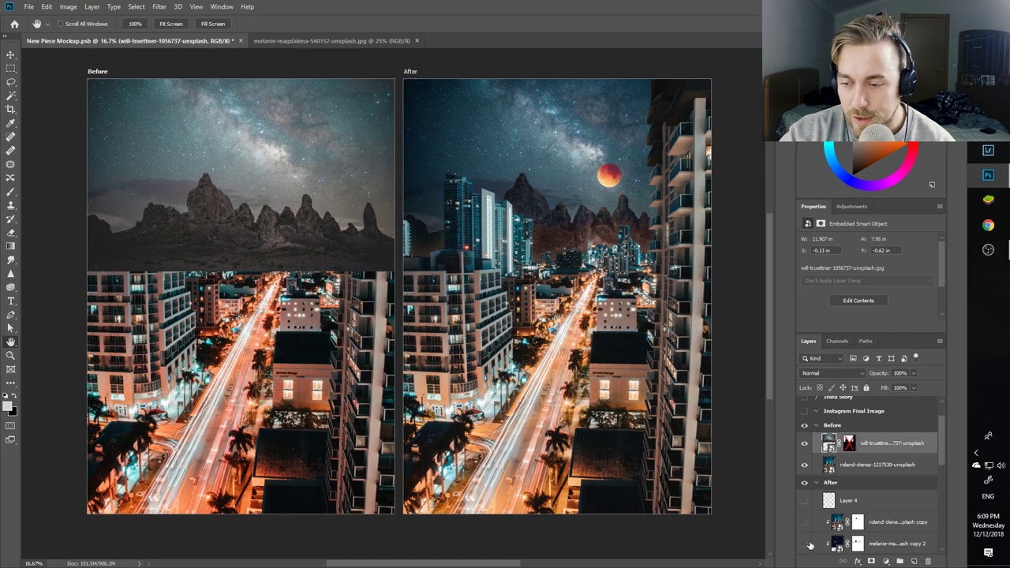
pyautogui.scroll(-4, 823, 535)
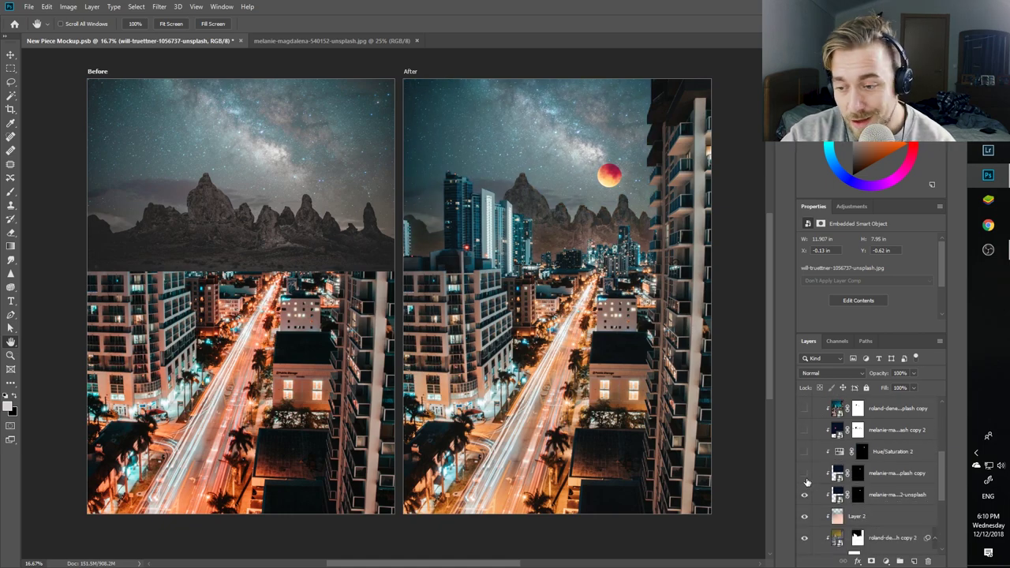
pyautogui.scroll(-3, 821, 527)
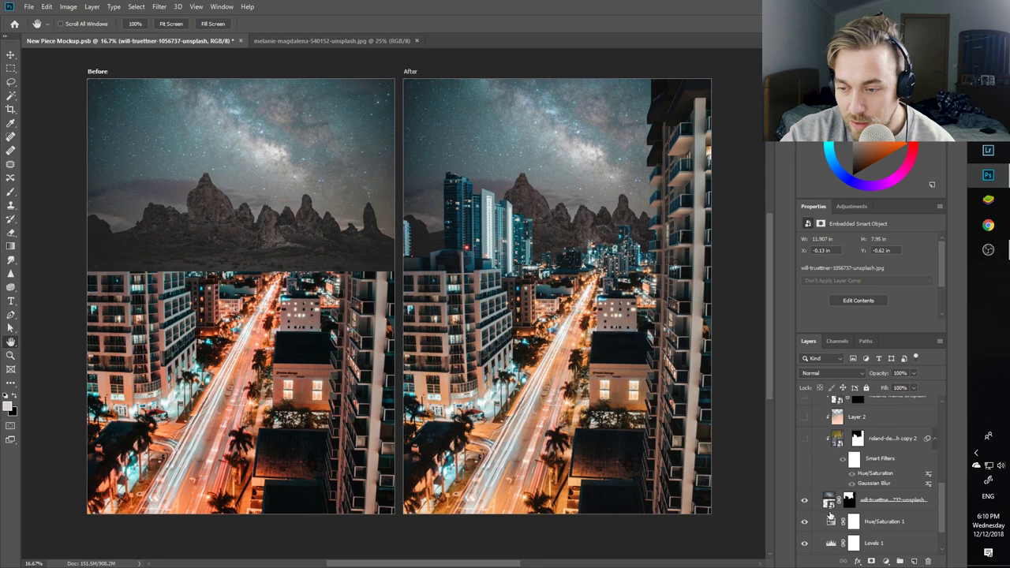
pyautogui.moveTo(804, 521); pyautogui.dragTo(804, 544)
pyautogui.scroll(-1, 839, 487)
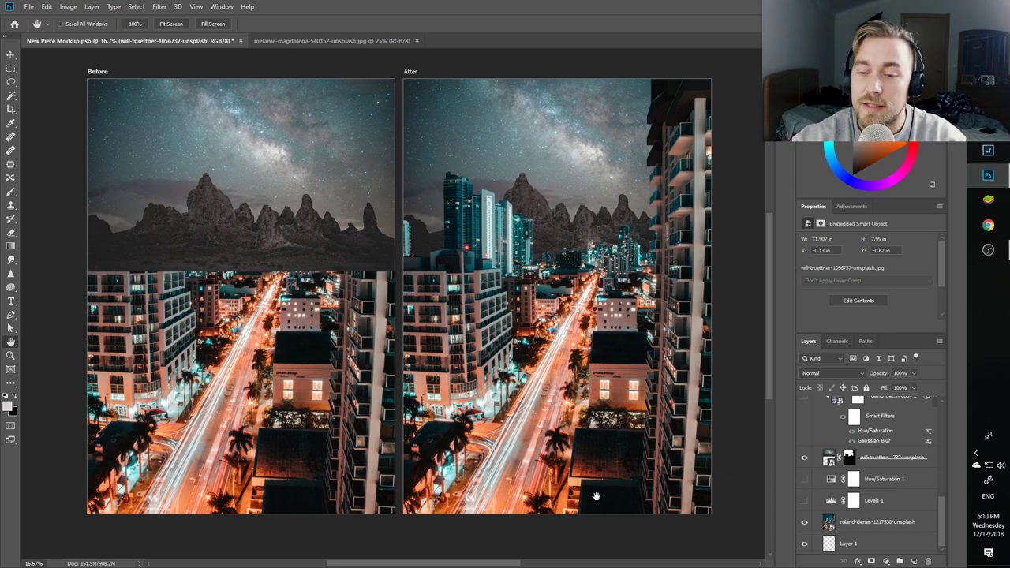
pyautogui.press('z')
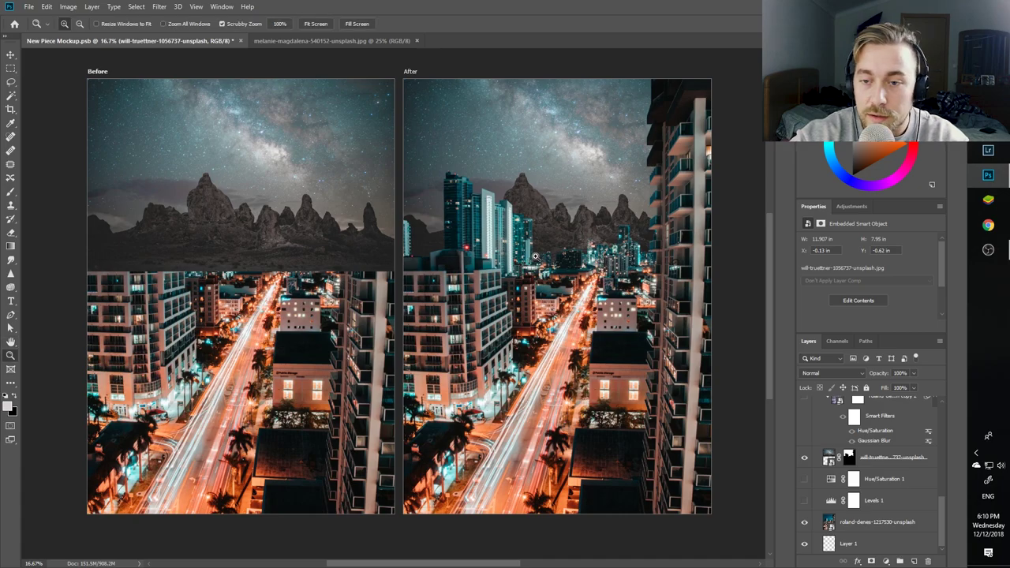
pyautogui.moveTo(531, 259); pyautogui.dragTo(614, 238)
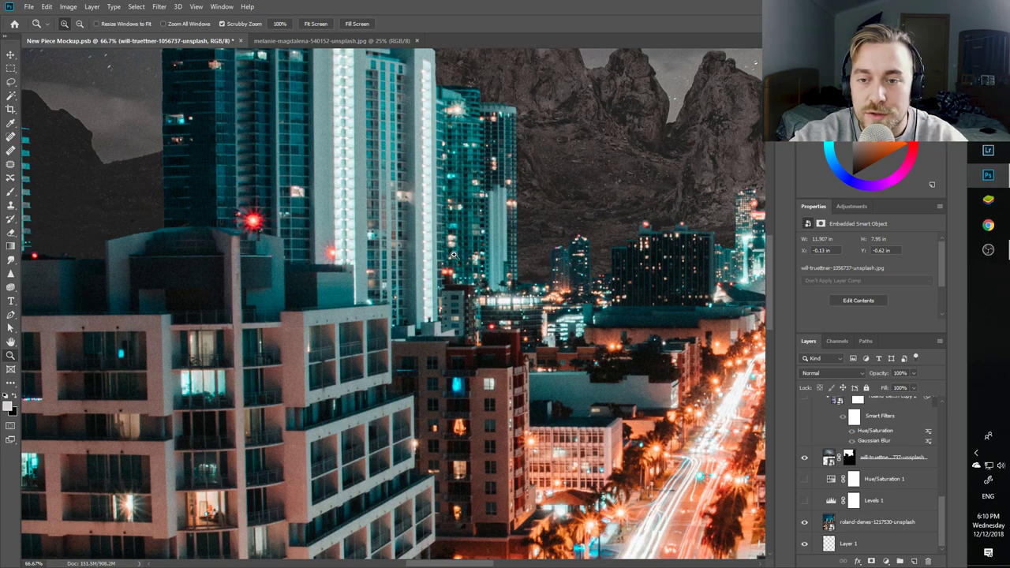
pyautogui.scroll(-2, 621, 212)
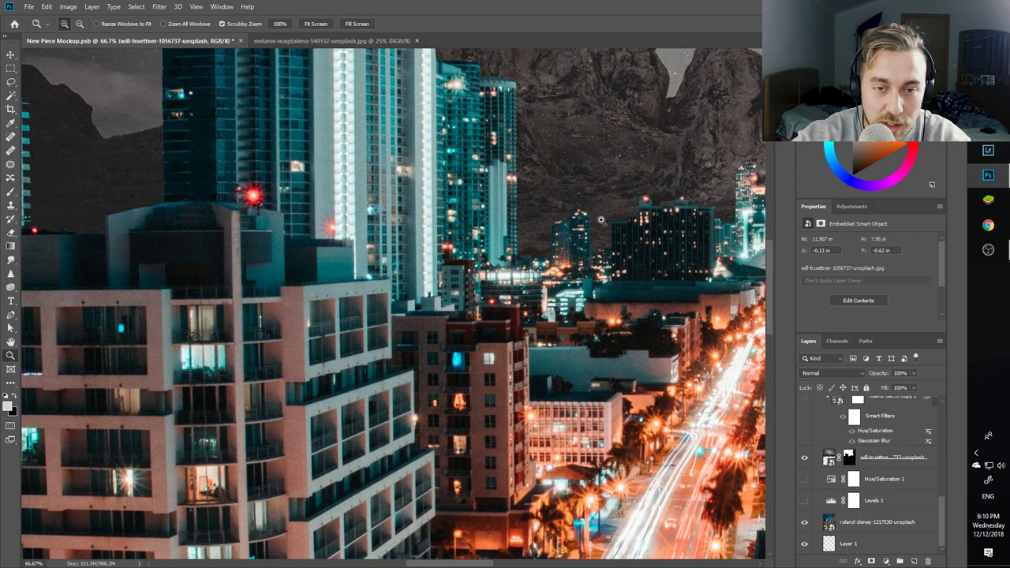
pyautogui.press('super')
pyautogui.press('super')
pyautogui.scroll(-5, 433, 189)
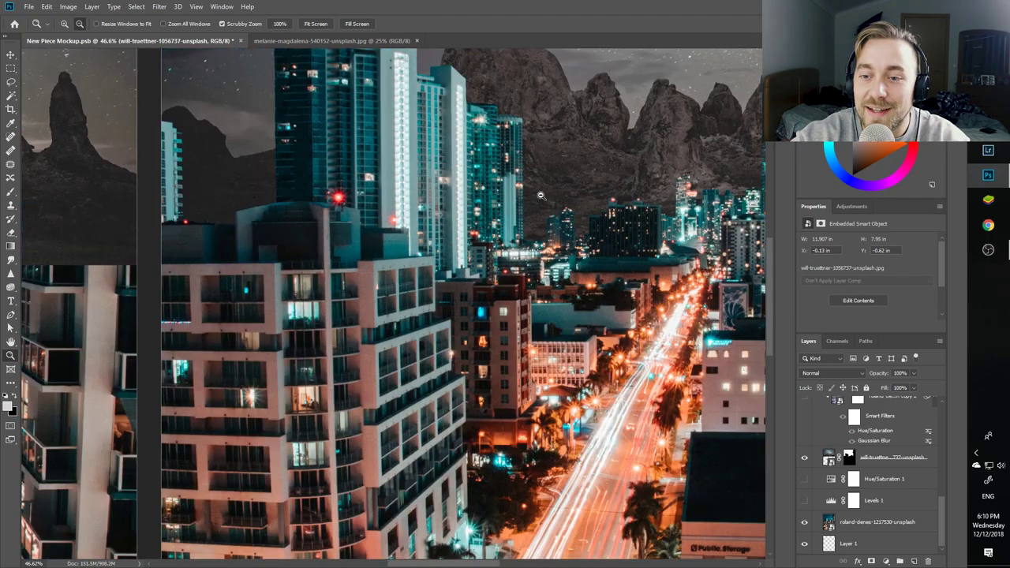
pyautogui.scroll(-2, 625, 219)
pyautogui.scroll(3, 626, 220)
pyautogui.scroll(2, 905, 517)
pyautogui.scroll(4, 906, 516)
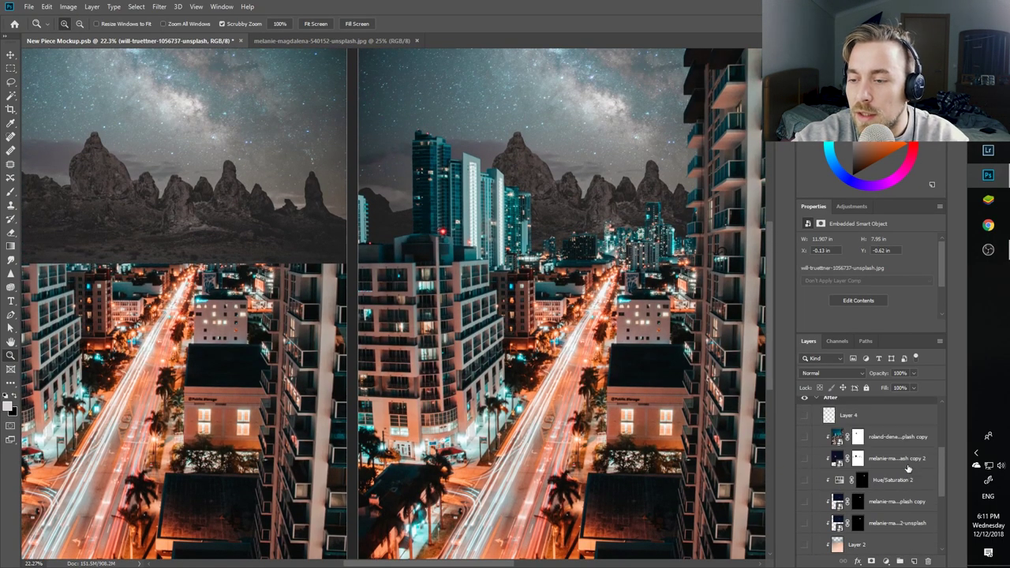
# Hide the mountain sky from Before and turn on the 10% Saturation roland-denes copy layer.
pyautogui.click(872, 443)
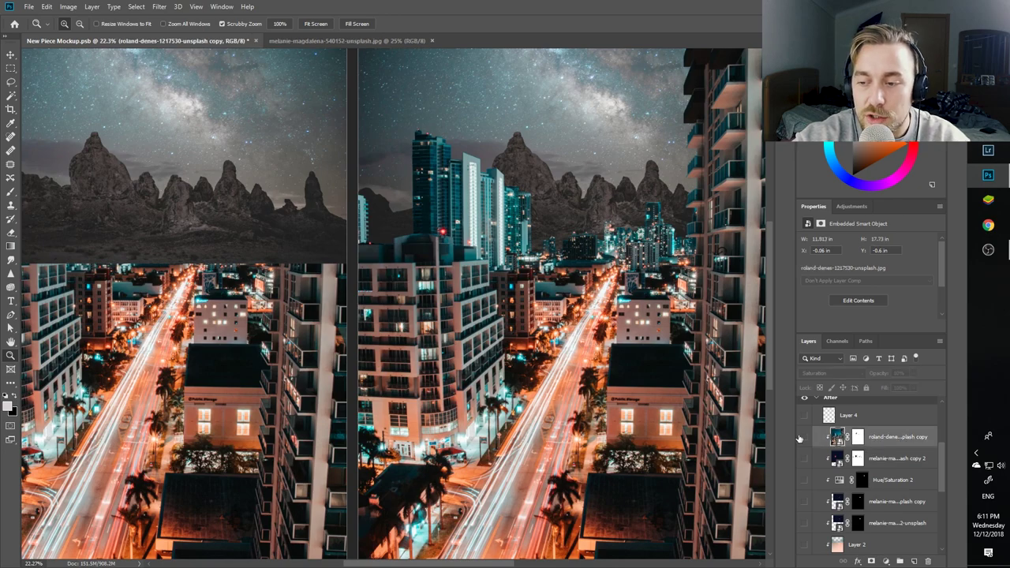
pyautogui.scroll(2, 876, 500)
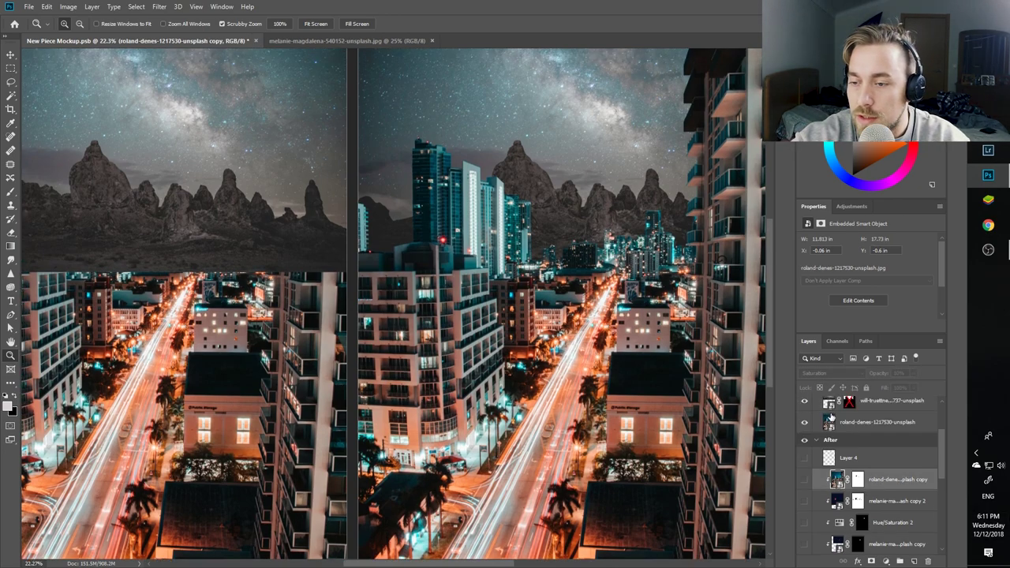
pyautogui.click(804, 429)
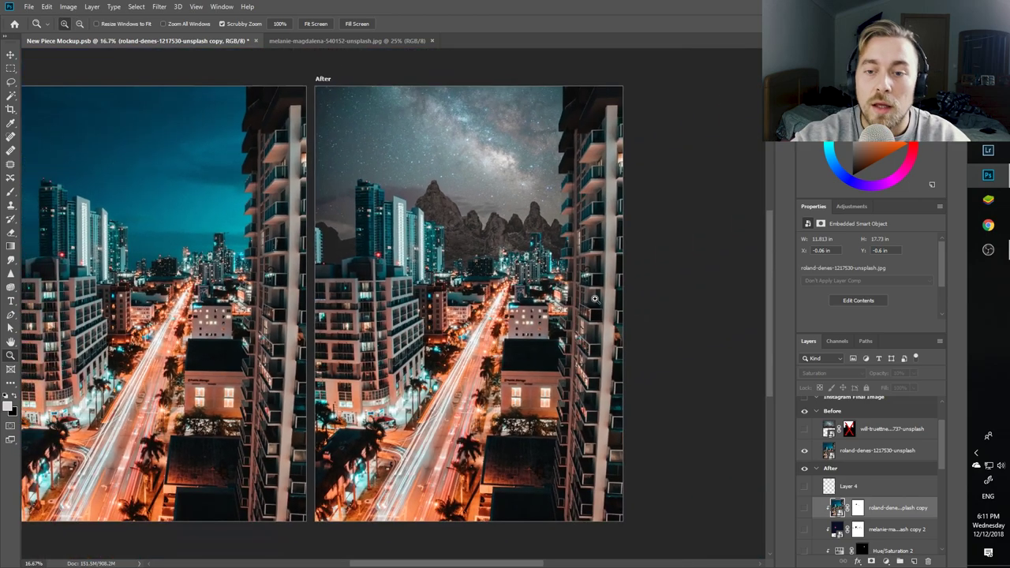
pyautogui.moveTo(483, 565); pyautogui.dragTo(477, 565)
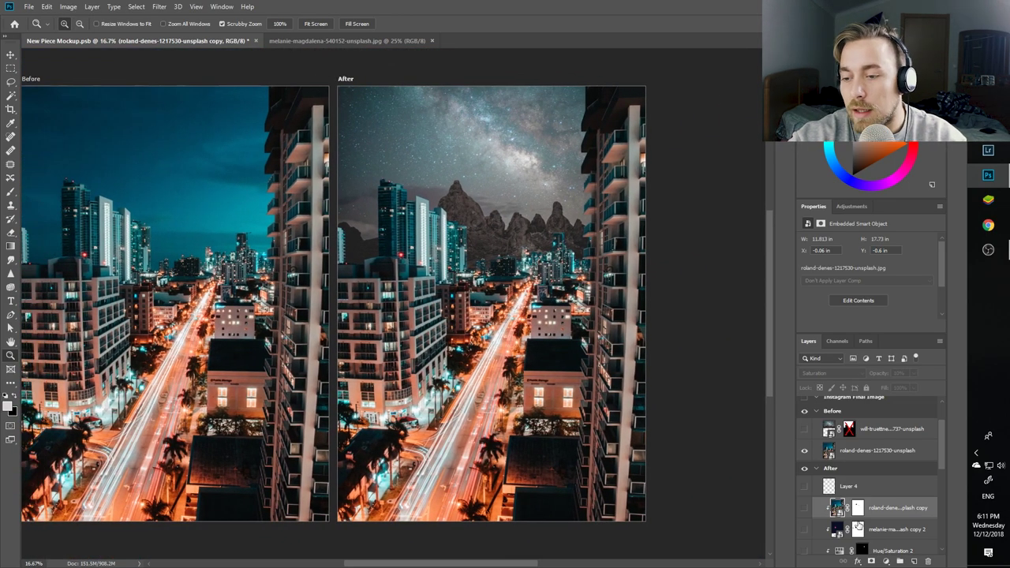
pyautogui.click(804, 509)
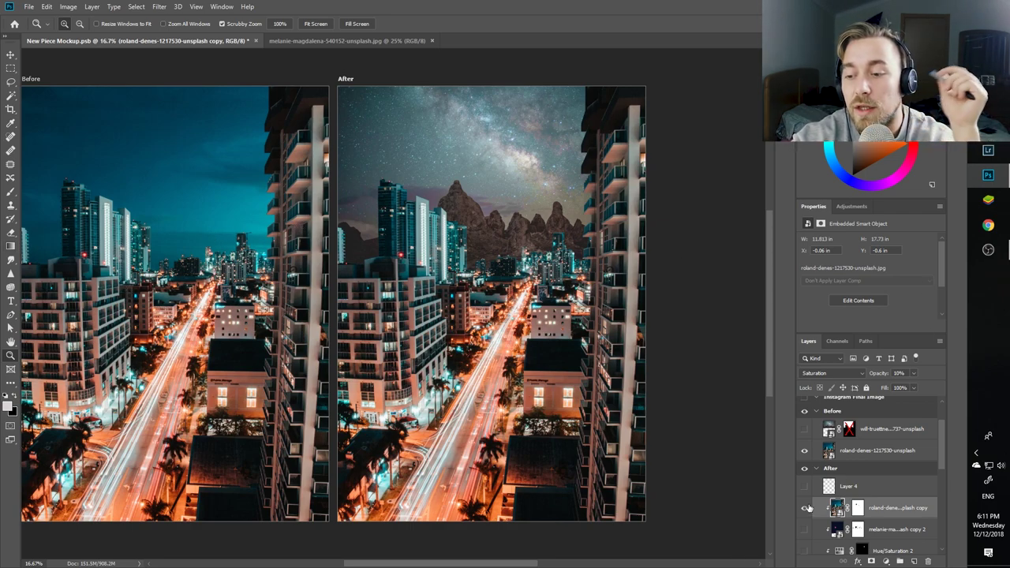
# Open the melanie smart object's red moon source image.
pyautogui.scroll(-3, 849, 516)
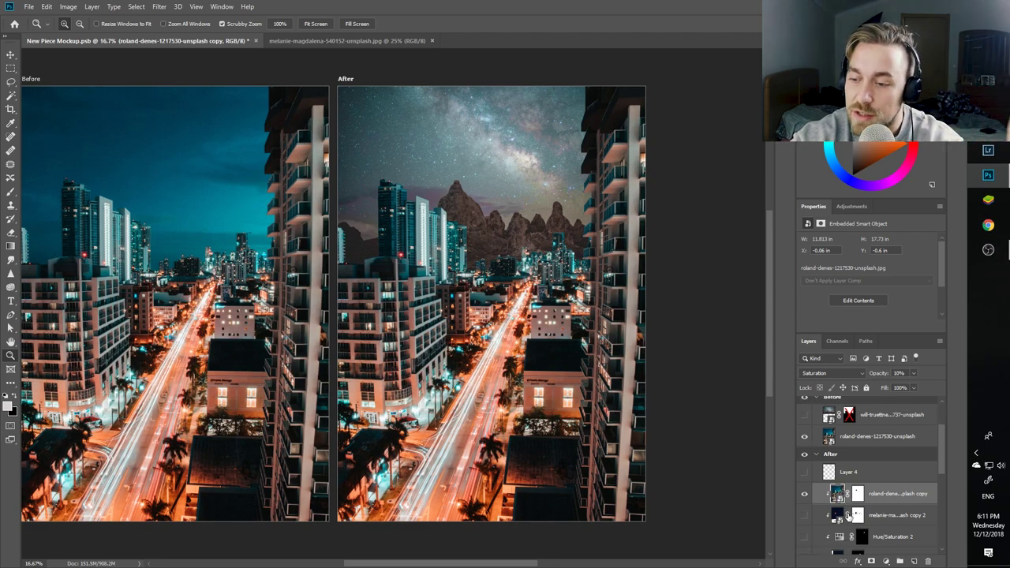
pyautogui.scroll(-2, 813, 513)
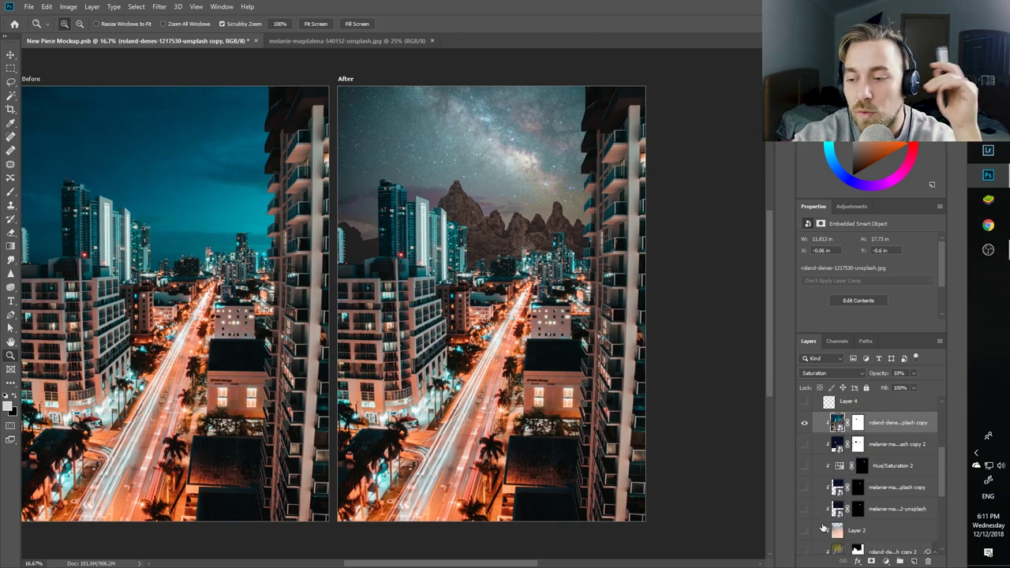
pyautogui.doubleClick(836, 445)
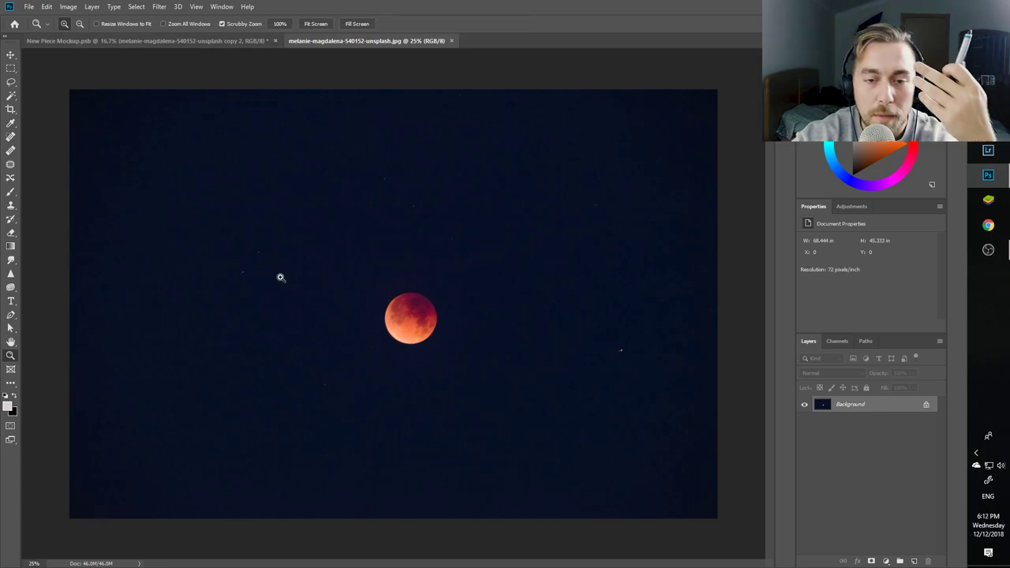
# Back in the New Piece Mockup, show the red moon in the After sky and inspect its layers.
pyautogui.click(172, 41)
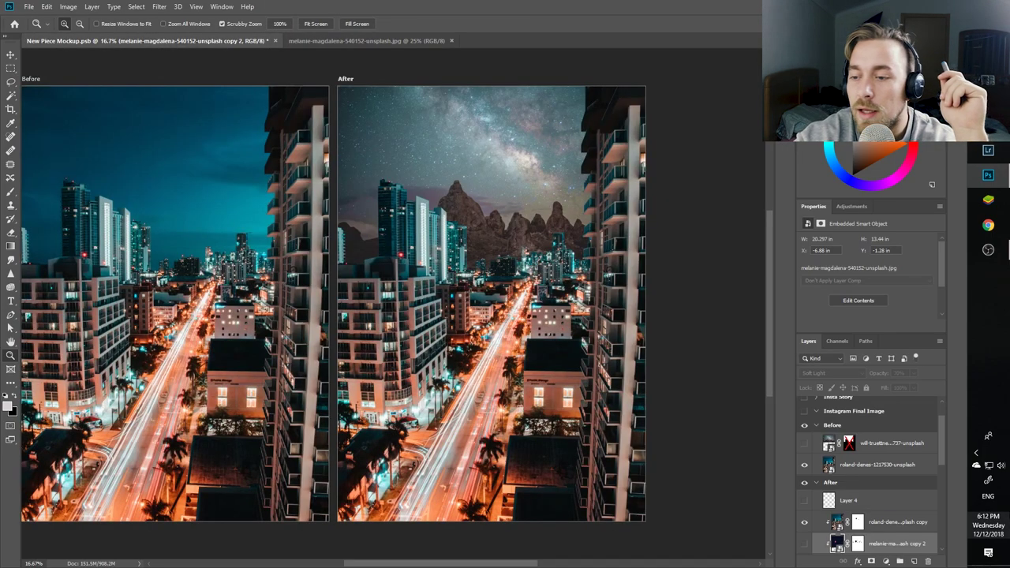
pyautogui.scroll(-4, 808, 505)
pyautogui.click(806, 502)
pyautogui.click(876, 507)
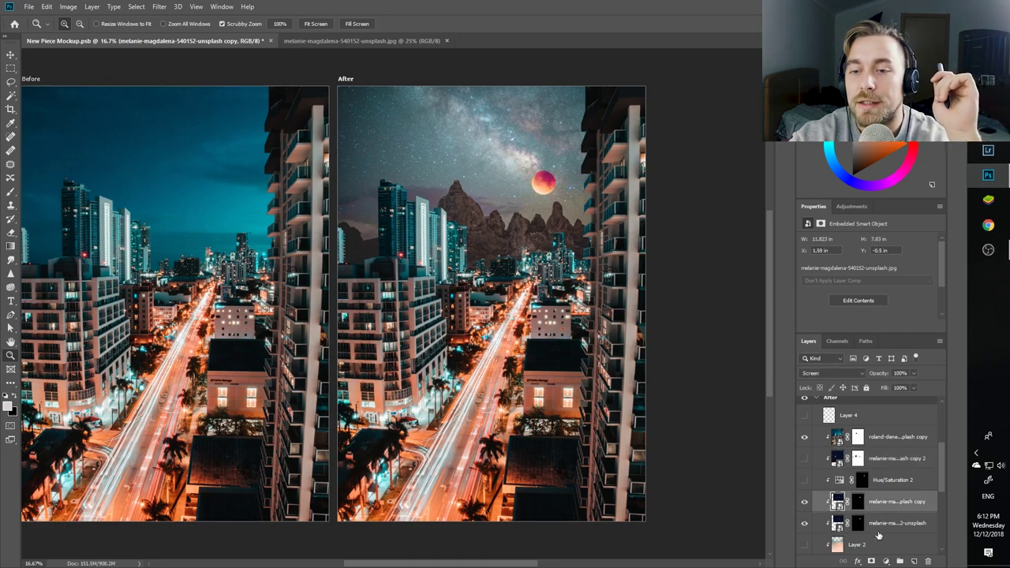
pyautogui.click(880, 526)
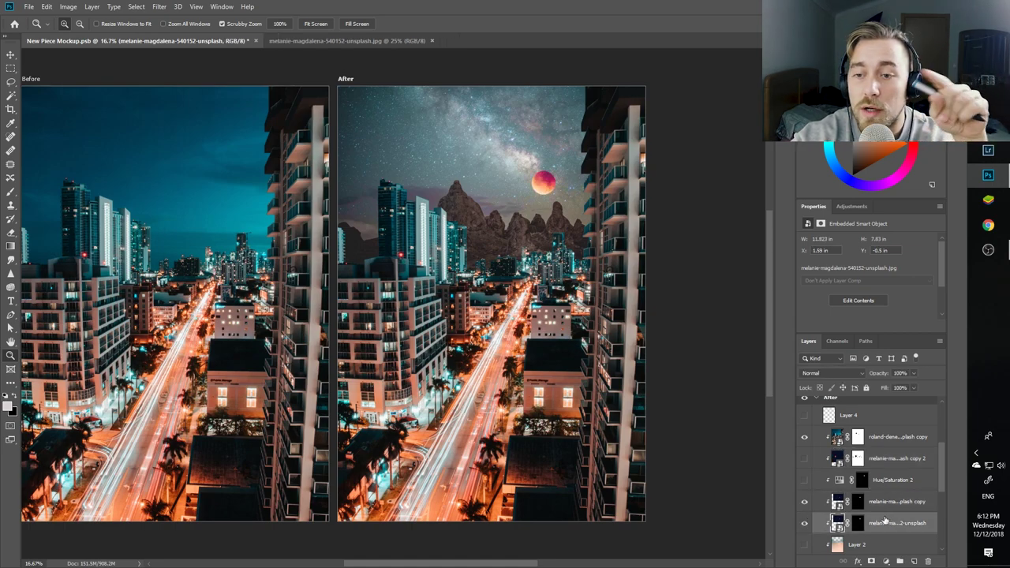
pyautogui.click(898, 498)
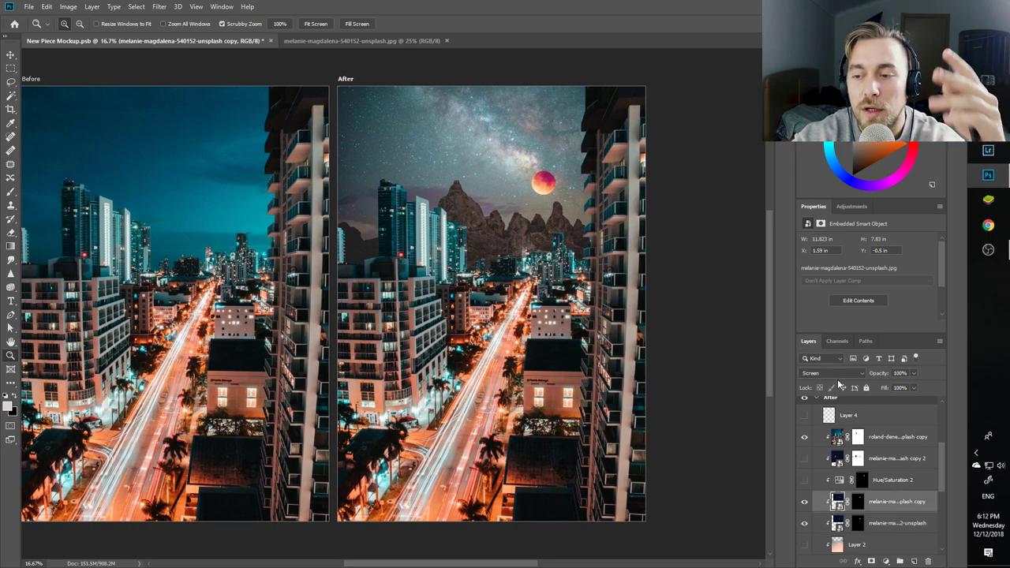
# Turn on Hue/Saturation 2 and the sky-darkening layer, briefly checking the red moon source document.
pyautogui.click(843, 441)
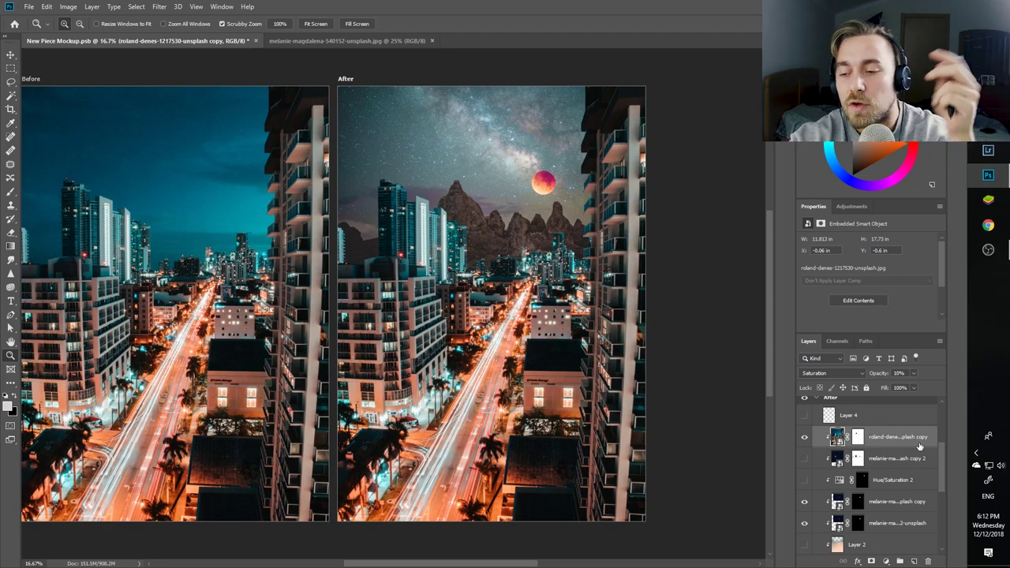
pyautogui.scroll(-1, 908, 509)
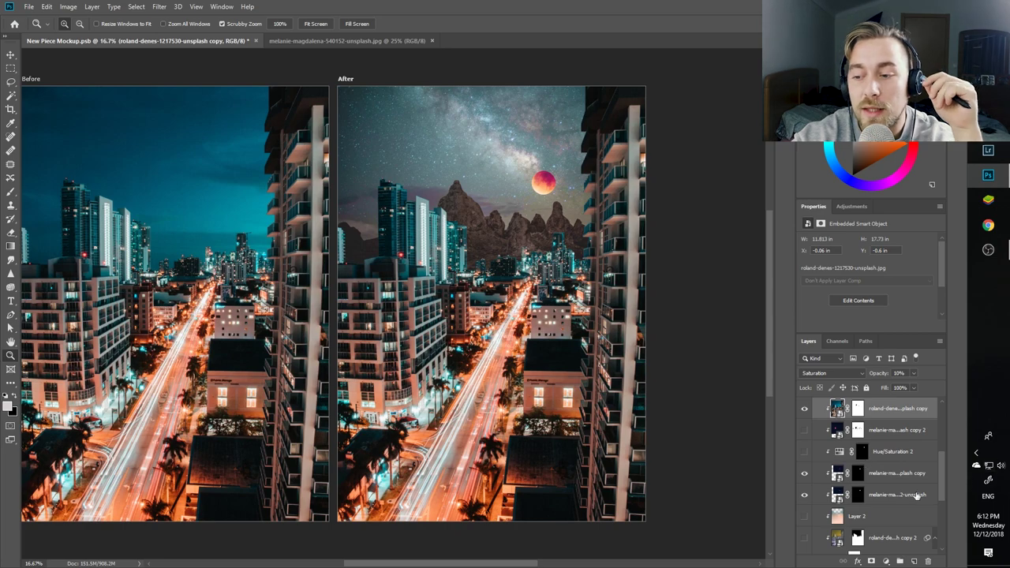
pyautogui.click(804, 452)
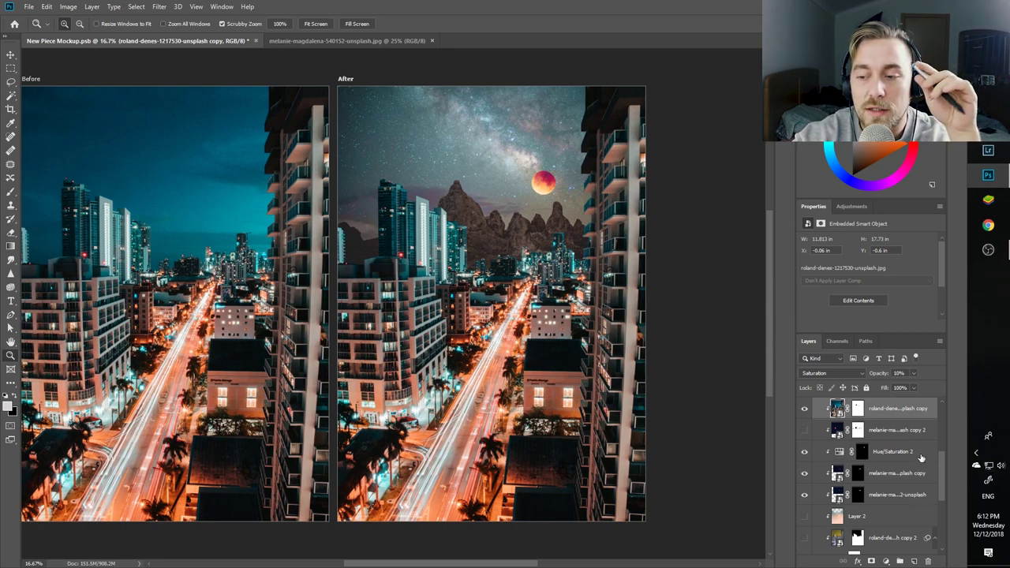
pyautogui.click(920, 456)
pyautogui.click(804, 429)
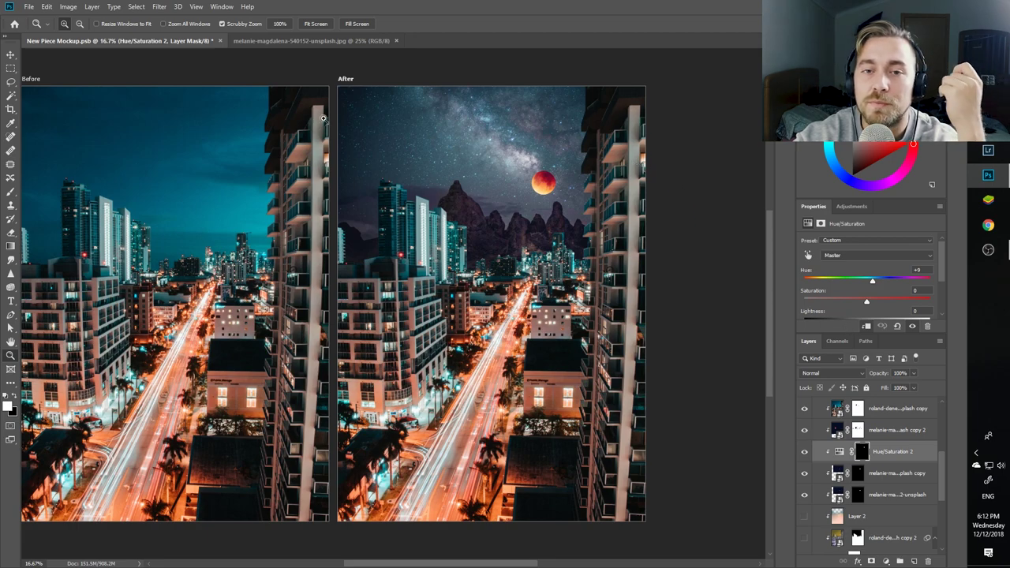
pyautogui.click(245, 41)
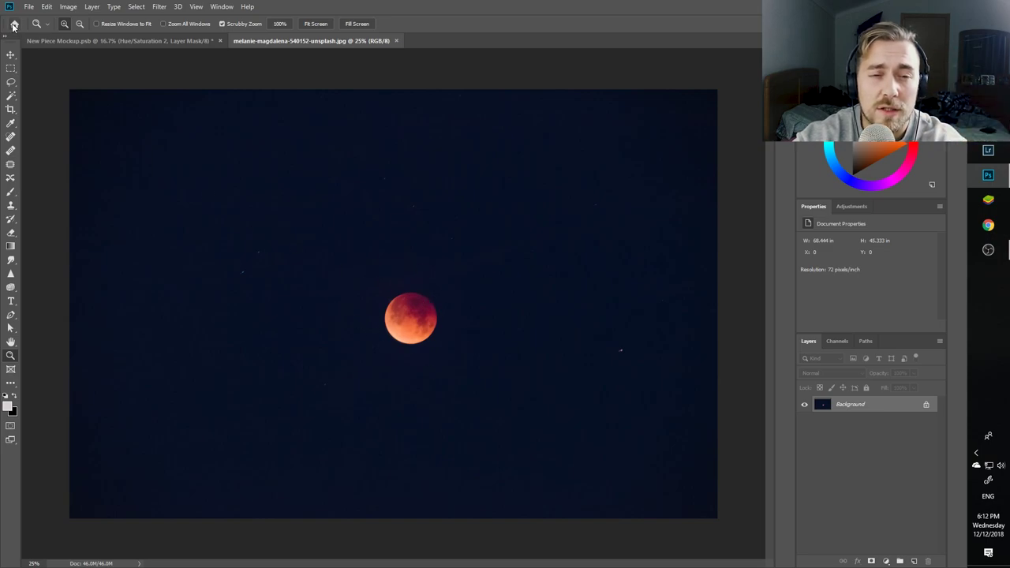
pyautogui.click(59, 41)
pyautogui.scroll(-1, 905, 531)
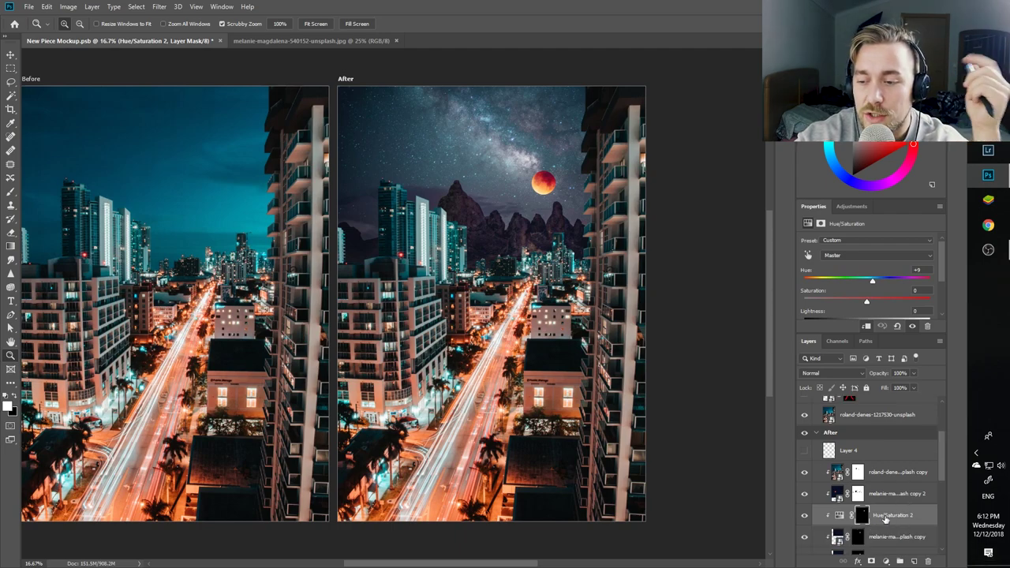
pyautogui.click(880, 497)
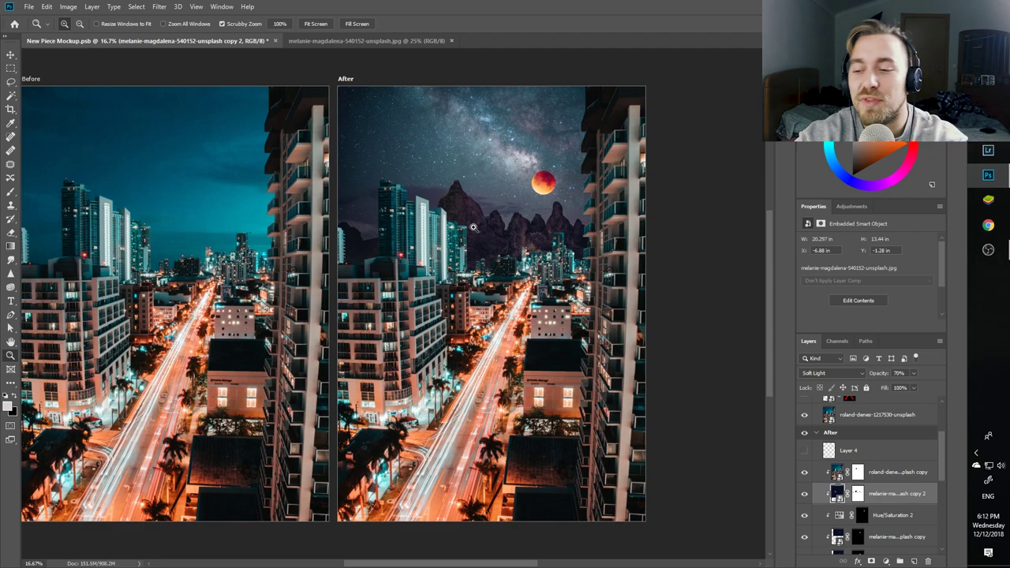
pyautogui.click(890, 478)
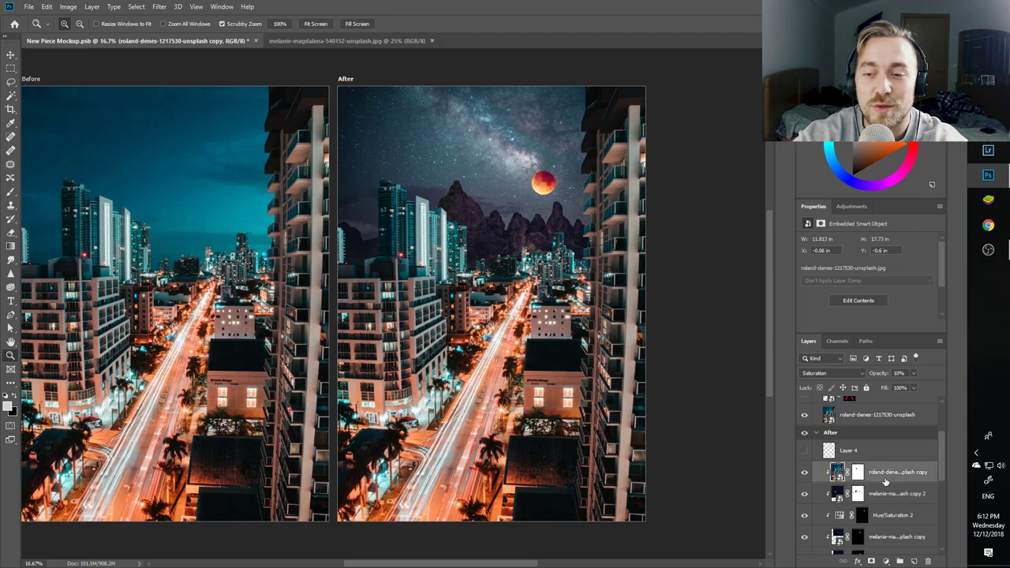
pyautogui.click(888, 495)
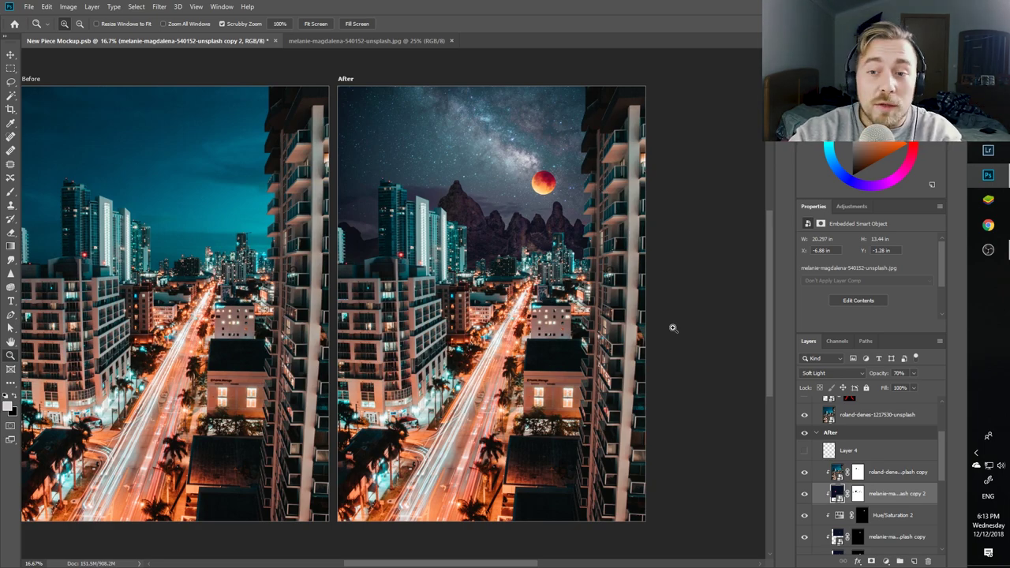
pyautogui.scroll(-2, 849, 522)
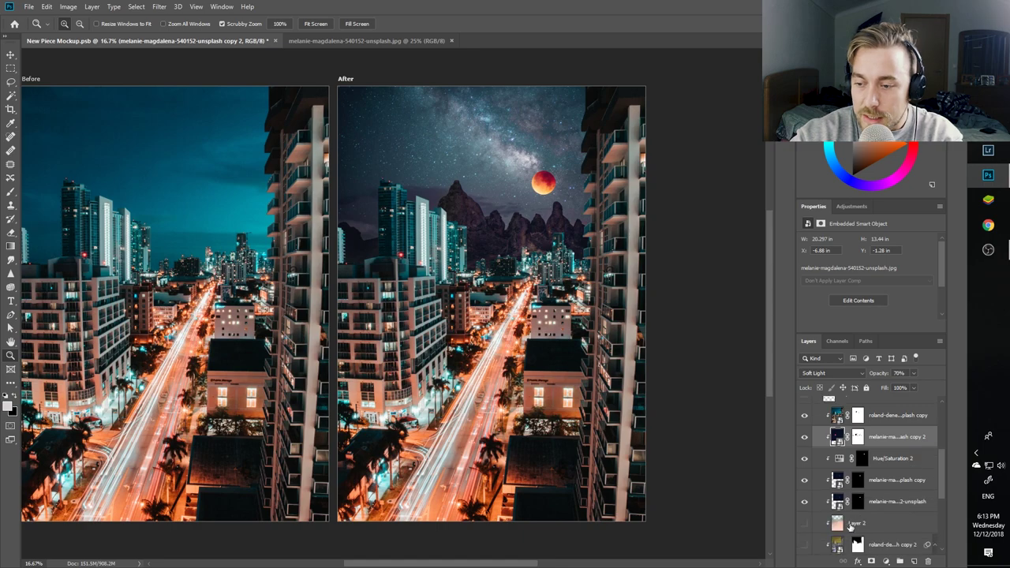
# Show Layer 2 again and drag a gradient on it from lower right up toward the sky.
pyautogui.click(805, 524)
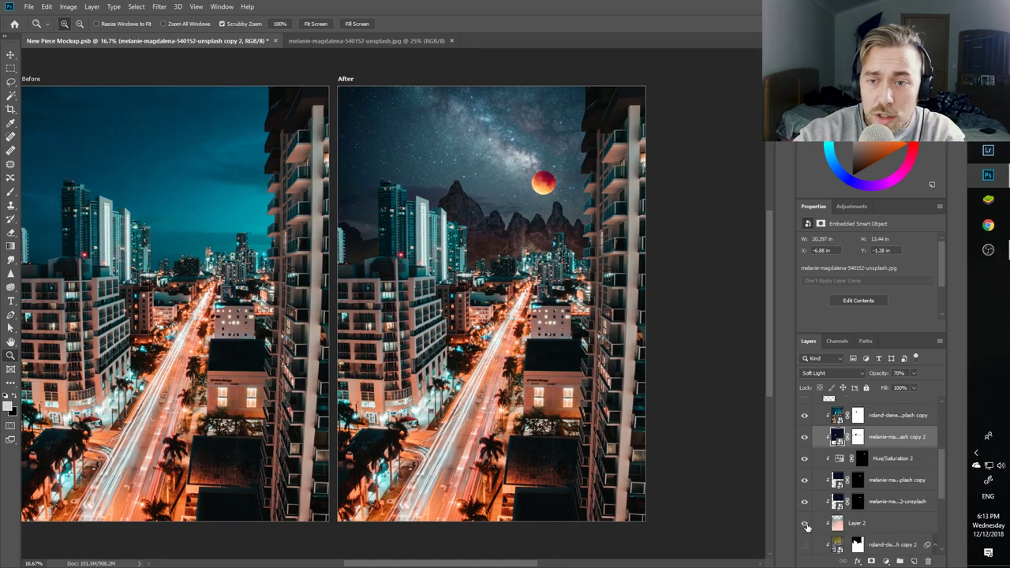
pyautogui.click(11, 248)
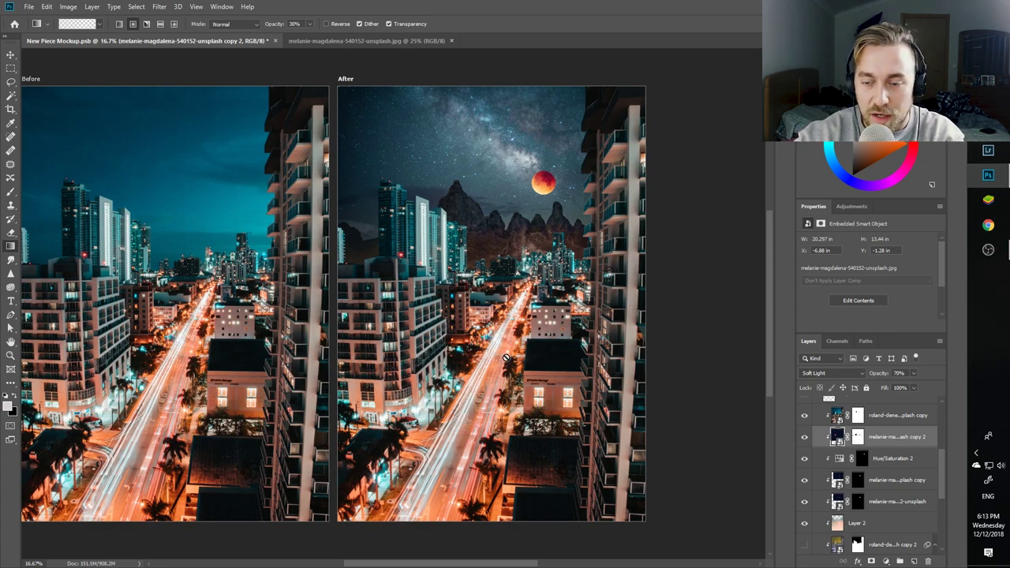
pyautogui.click(844, 524)
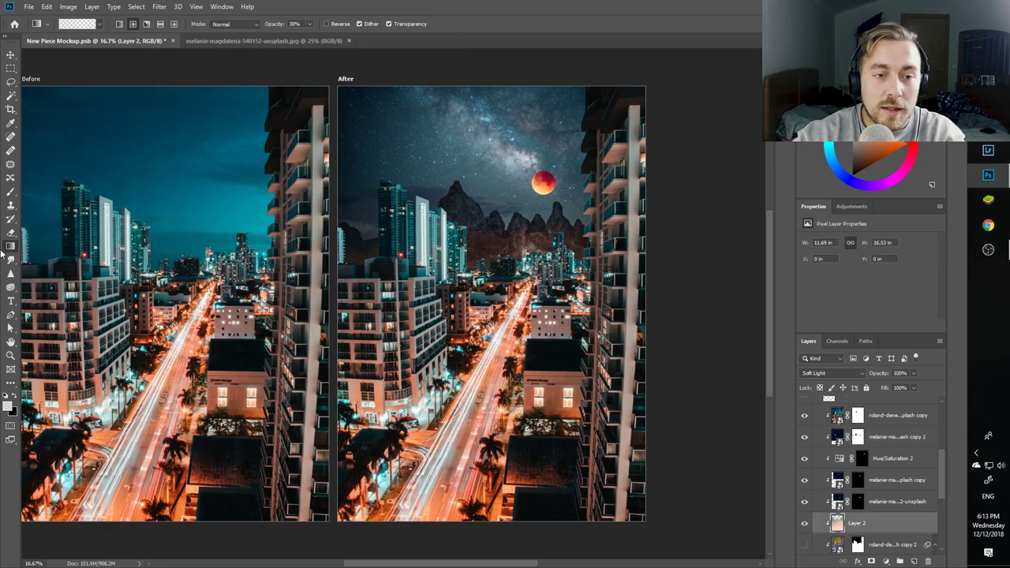
pyautogui.moveTo(499, 382); pyautogui.dragTo(521, 124)
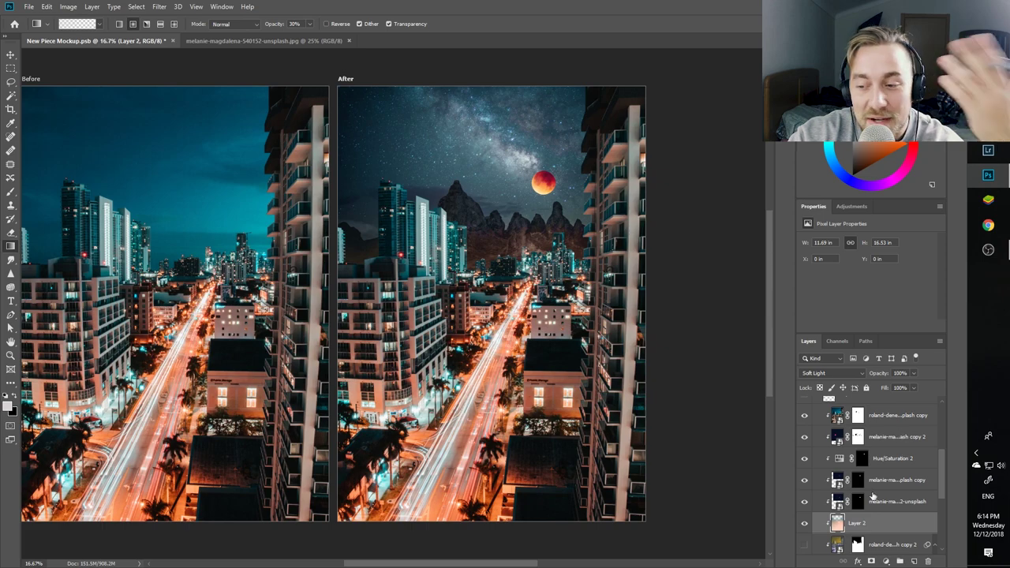
# Try Overlay, Soft Light, Dissolve and Normal on the roland-denes copy layer, then settle on Subtract.
pyautogui.click(897, 416)
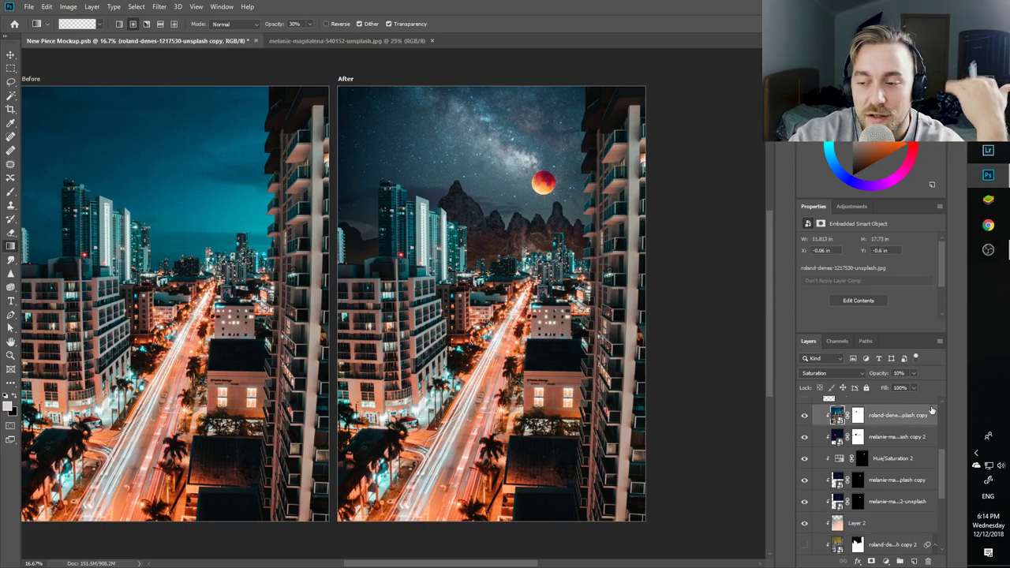
pyautogui.click(811, 376)
pyautogui.click(804, 439)
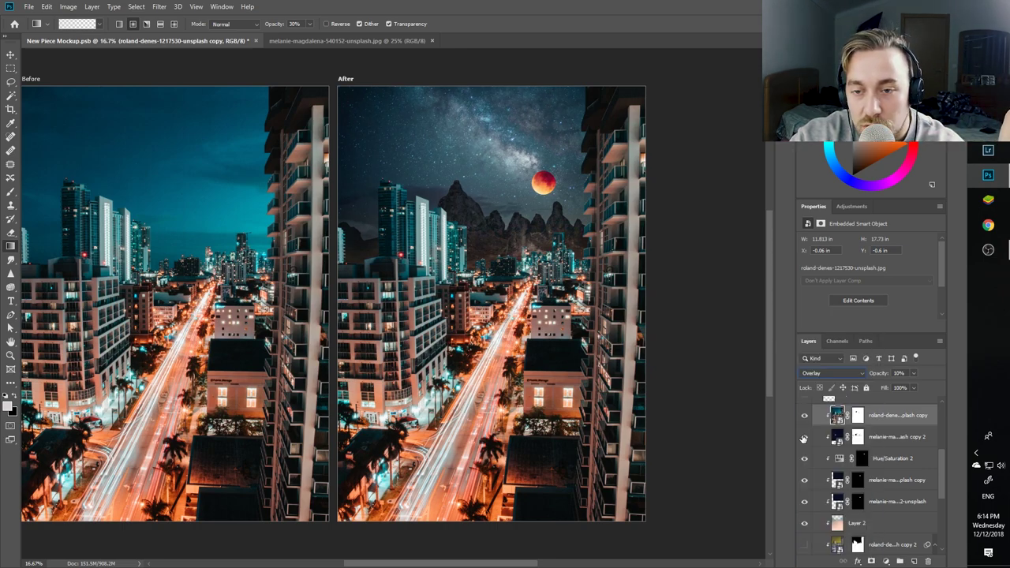
pyautogui.click(822, 376)
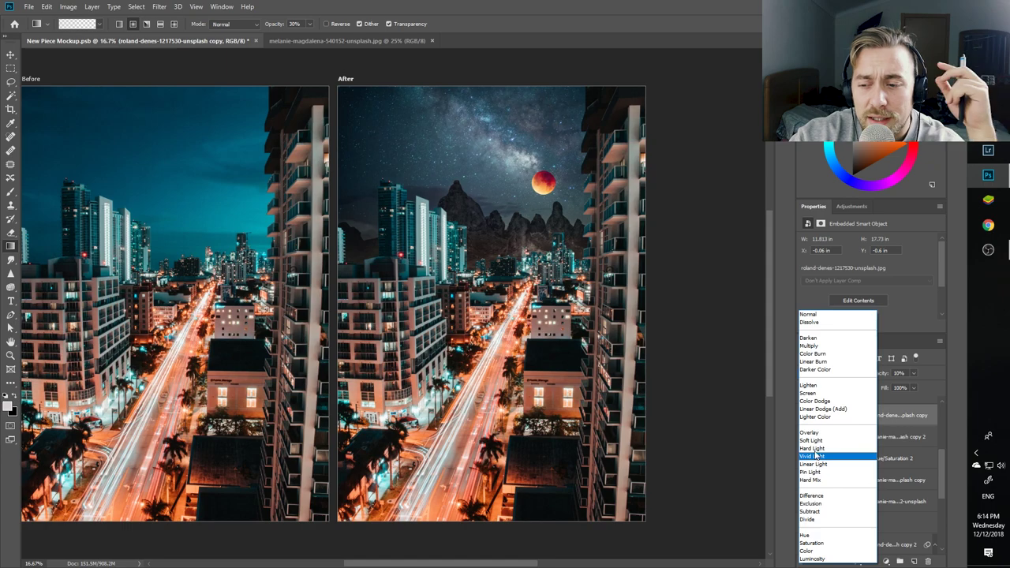
pyautogui.click(811, 442)
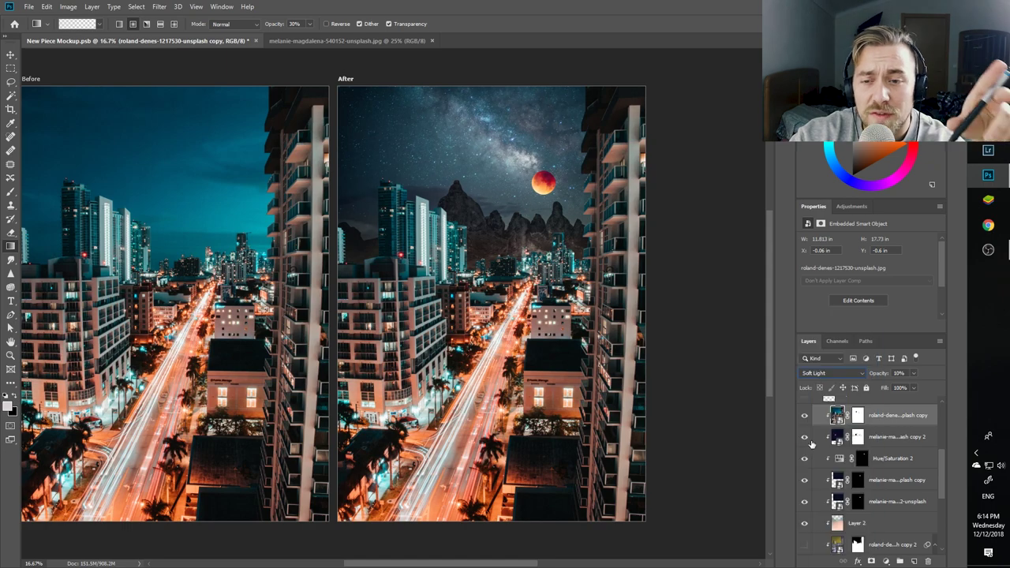
pyautogui.click(852, 374)
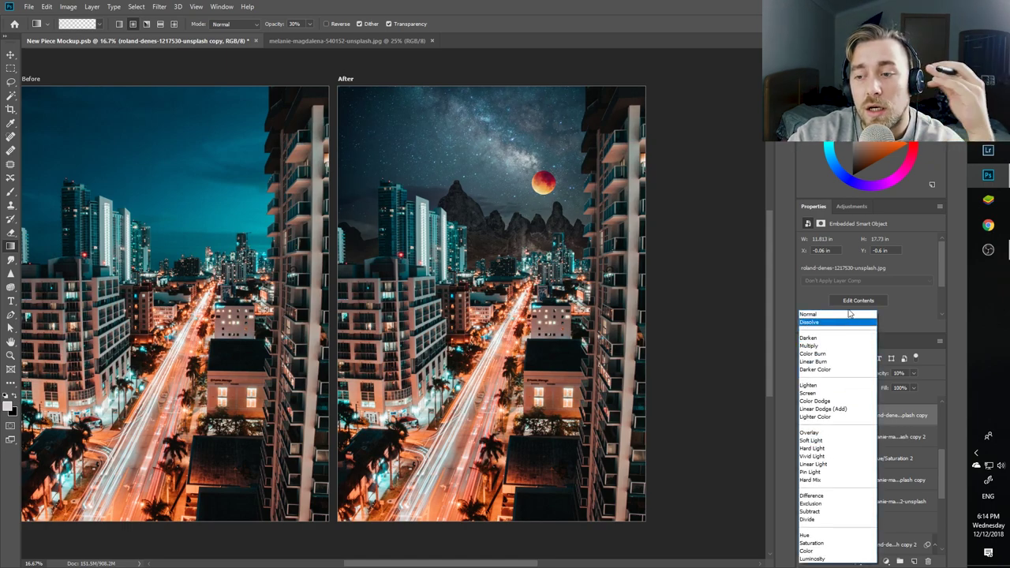
pyautogui.click(838, 321)
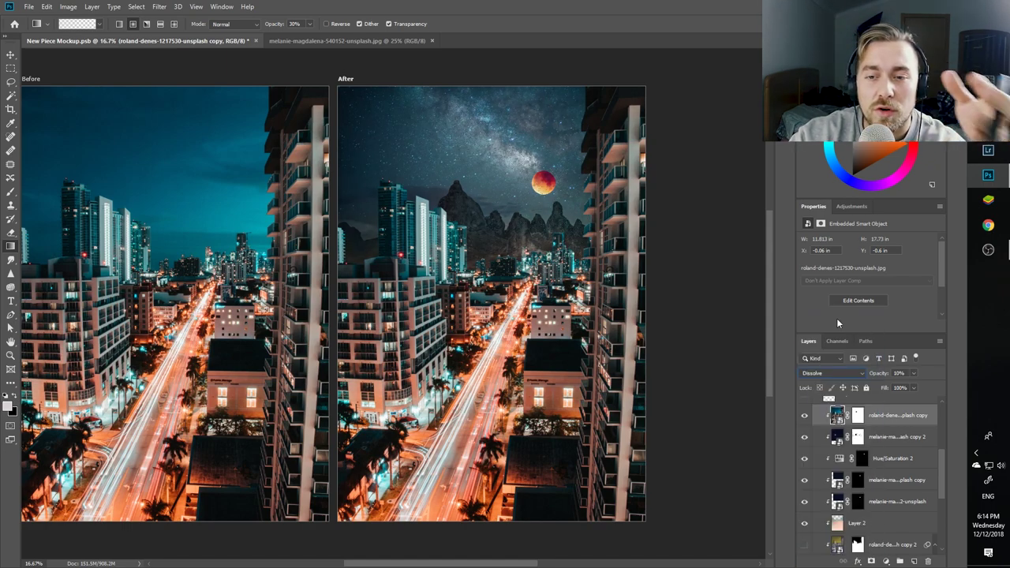
pyautogui.press('Up')
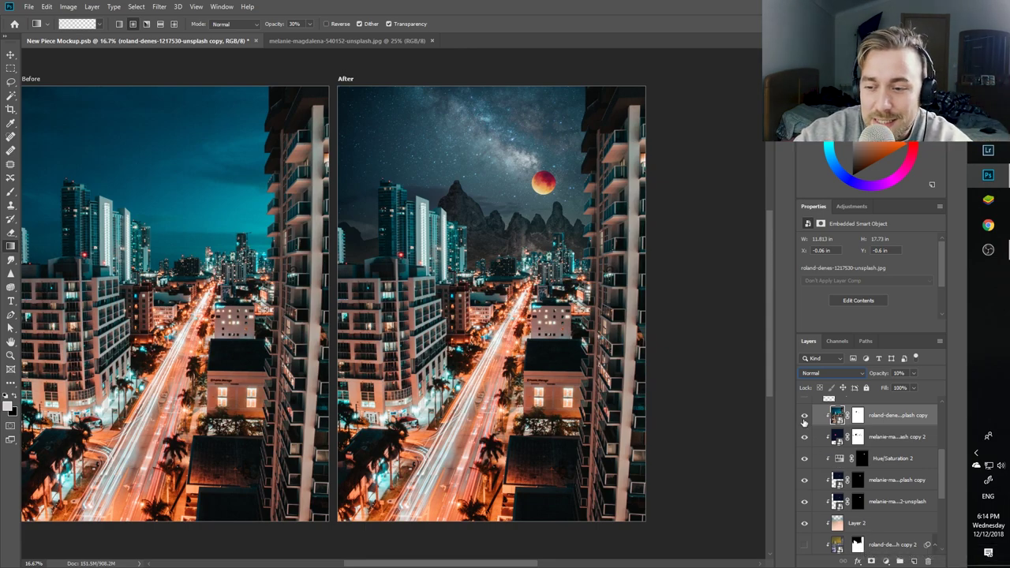
pyautogui.click(838, 372)
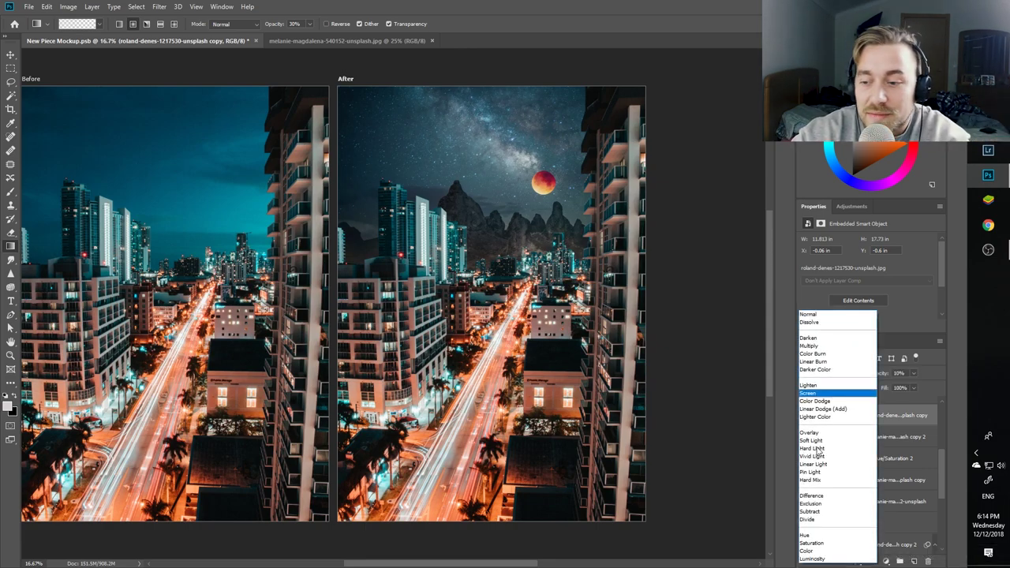
pyautogui.click(810, 512)
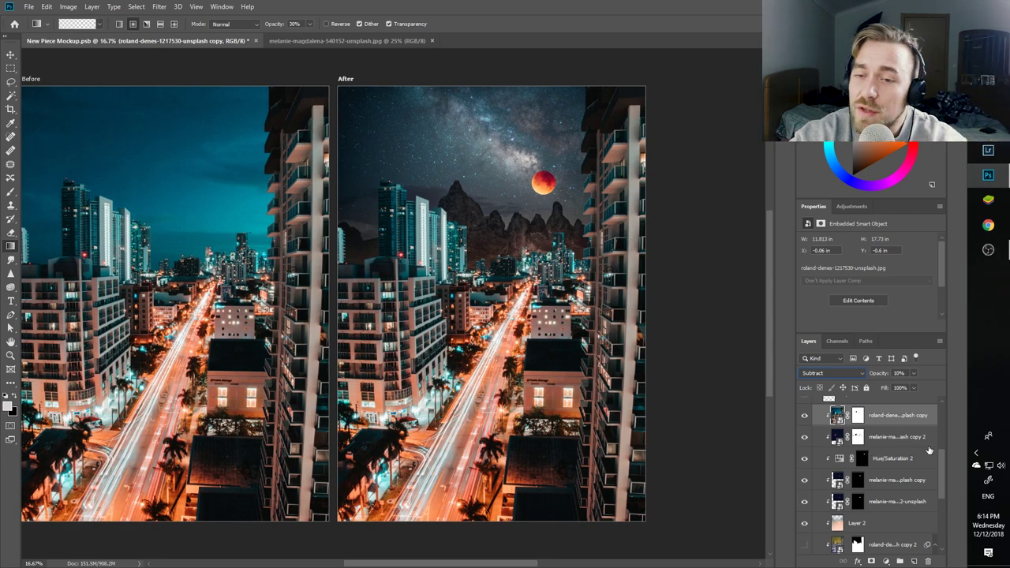
pyautogui.click(894, 437)
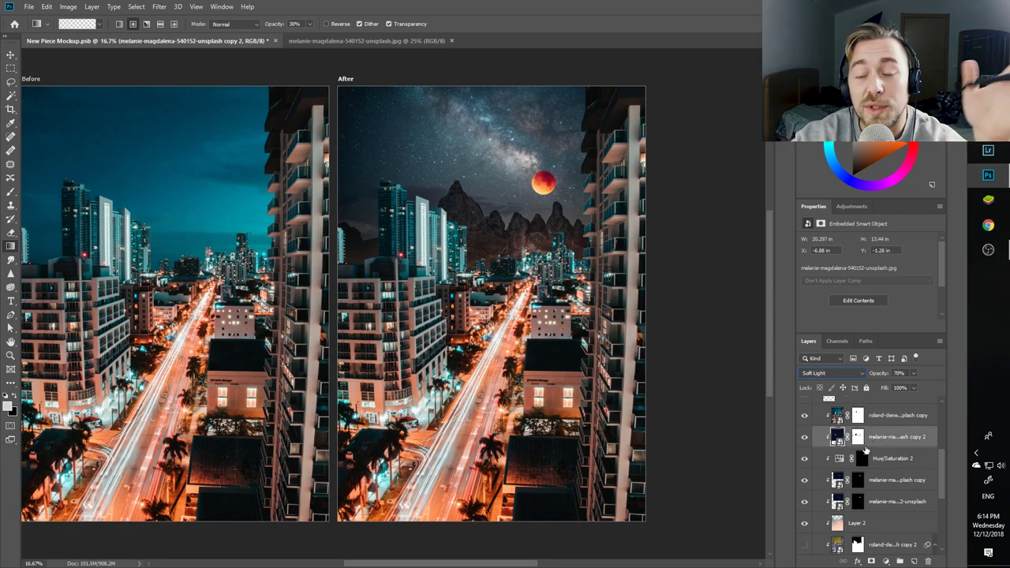
pyautogui.click(10, 192)
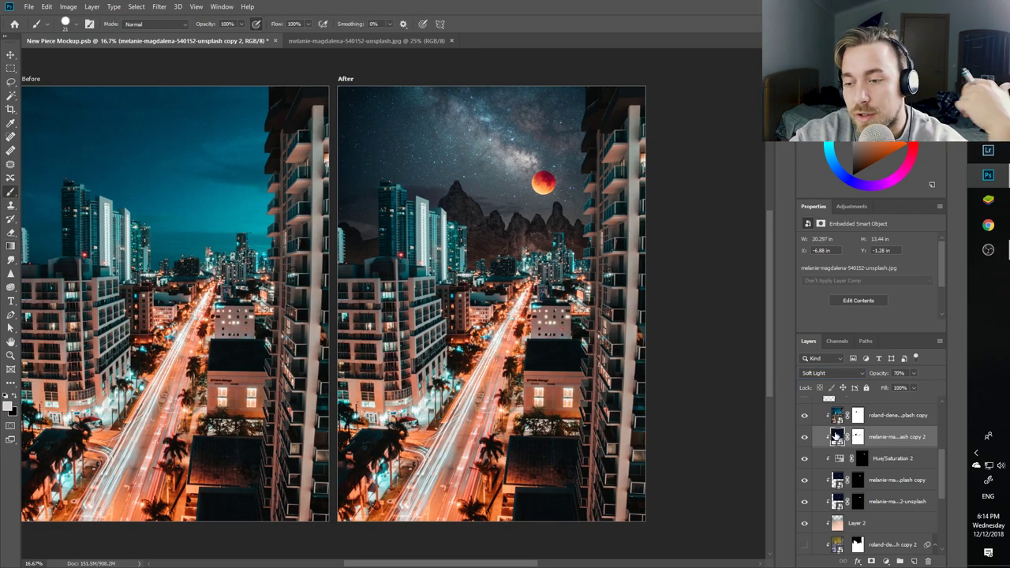
pyautogui.click(296, 42)
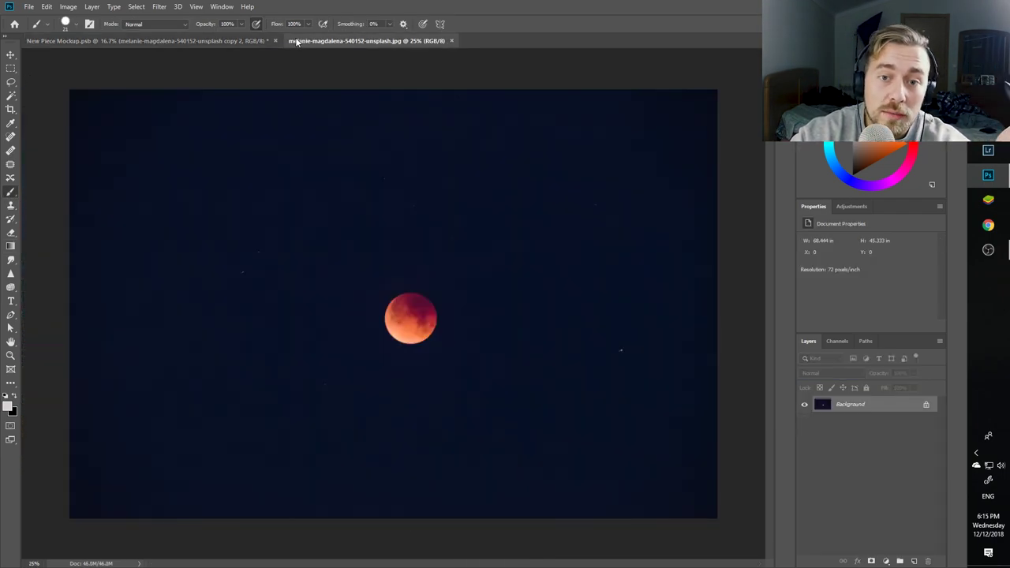
pyautogui.click(164, 40)
pyautogui.click(343, 42)
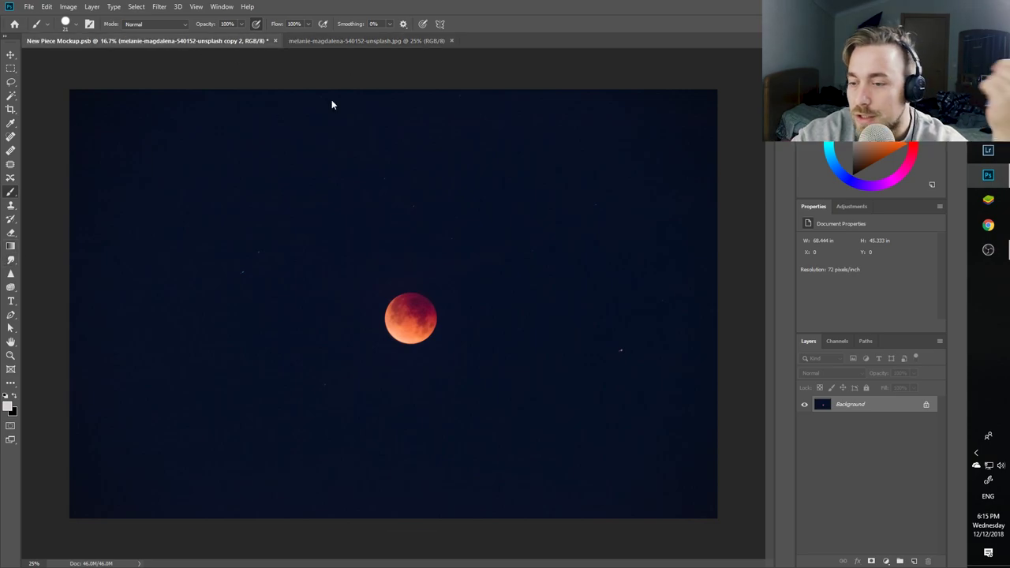
pyautogui.click(203, 43)
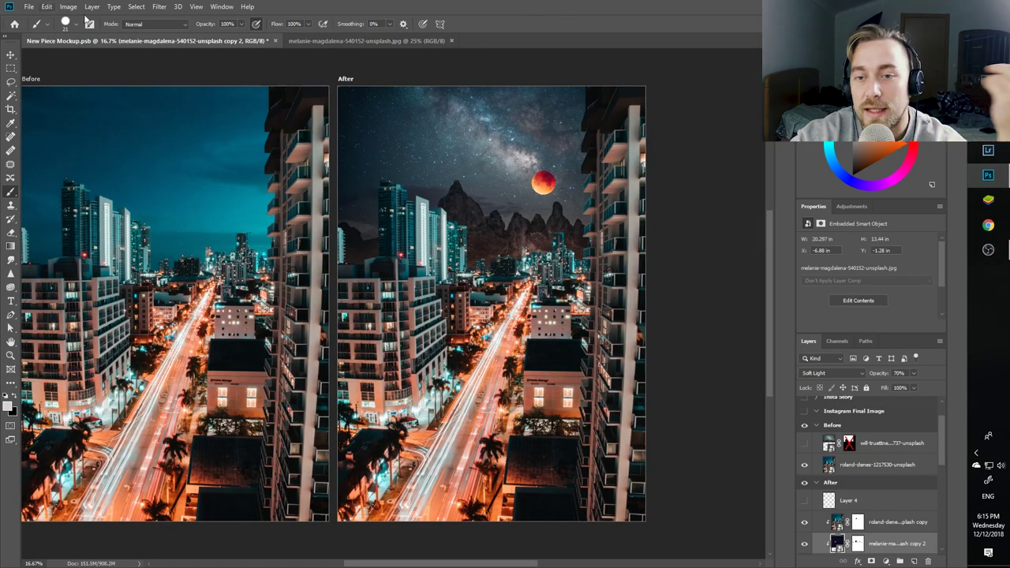
# Set the foreground colour to cyan 2dced5, then sample salmon pink from the lit building.
pyautogui.scroll(-2, 871, 507)
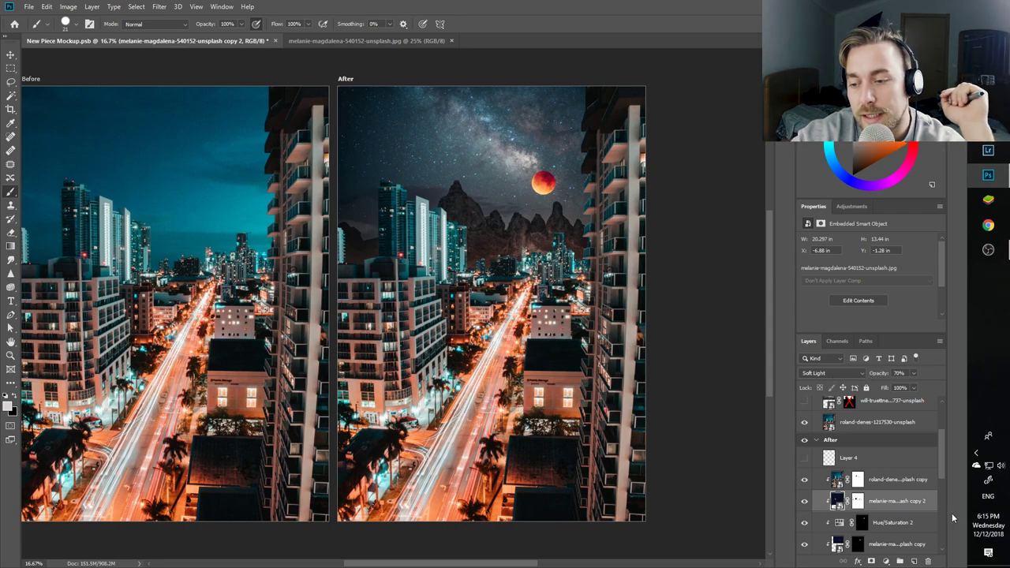
pyautogui.scroll(-5, 868, 529)
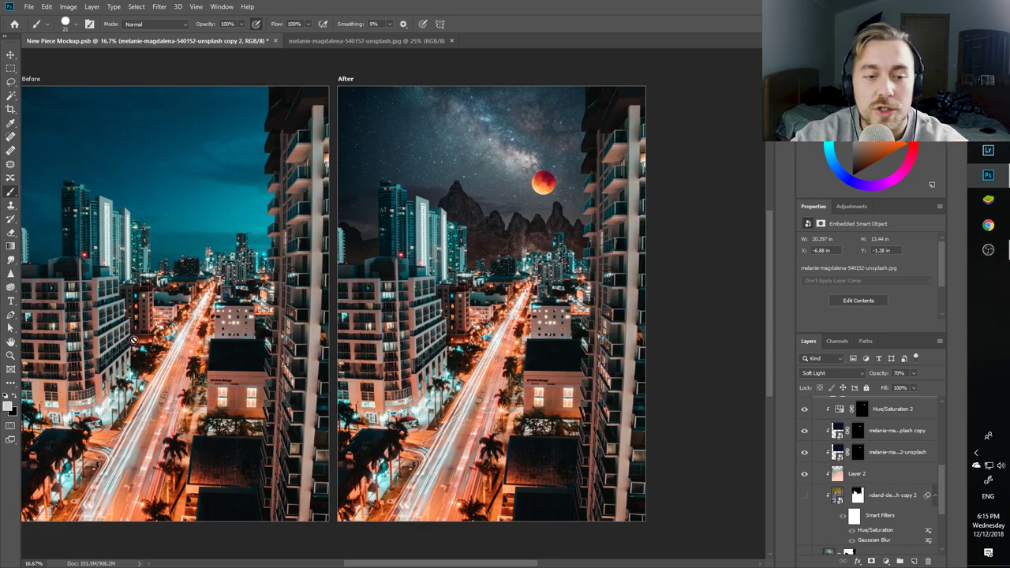
pyautogui.click(8, 406)
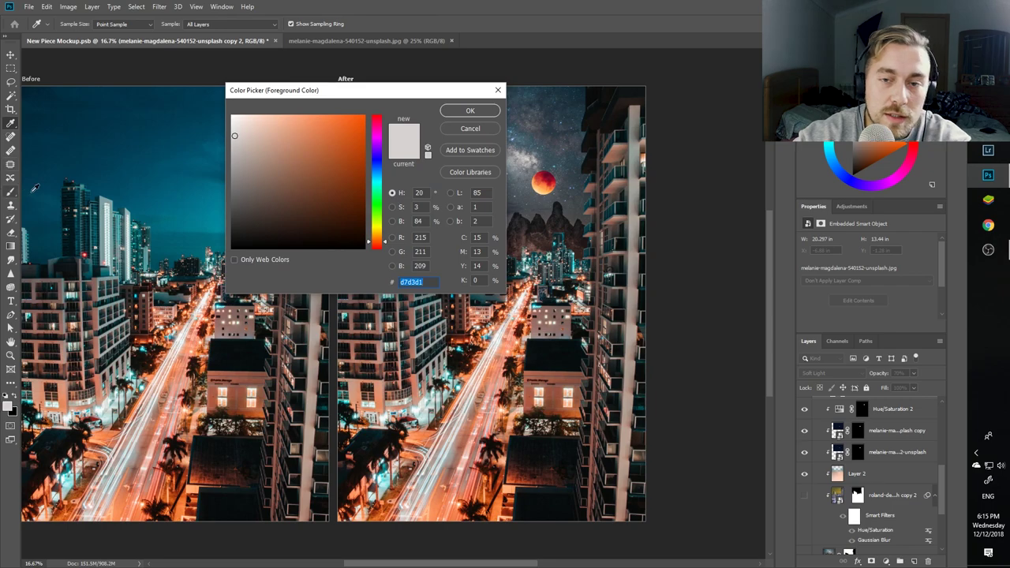
pyautogui.write('2dced5')
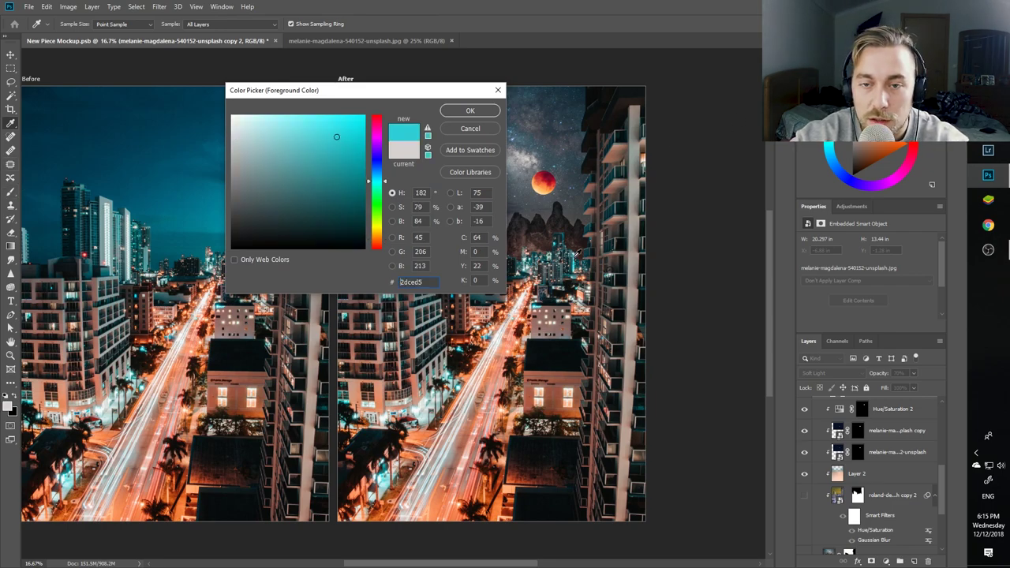
pyautogui.click(469, 110)
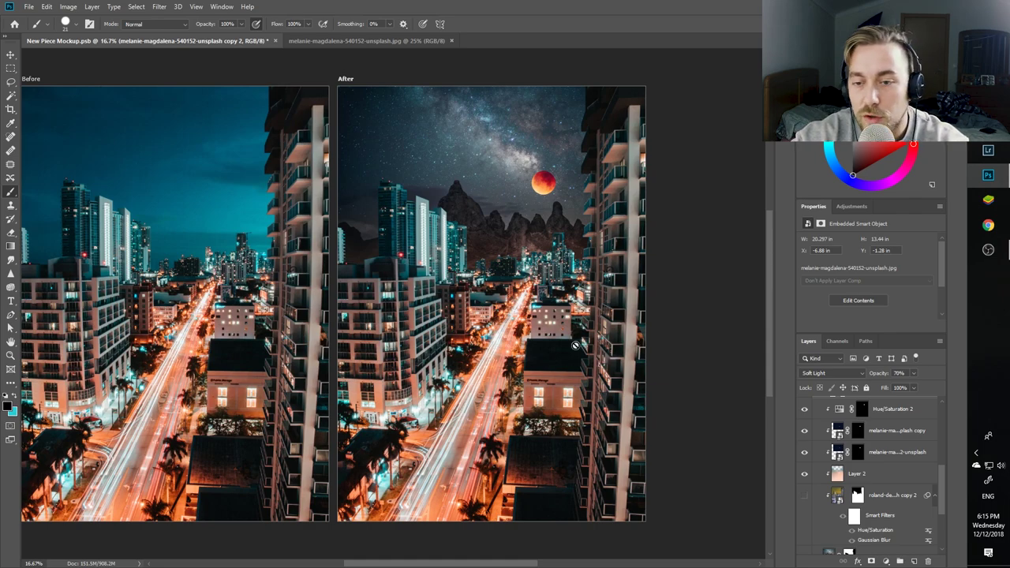
pyautogui.keyDown('alt'); pyautogui.click(632, 302); pyautogui.keyUp('alt')
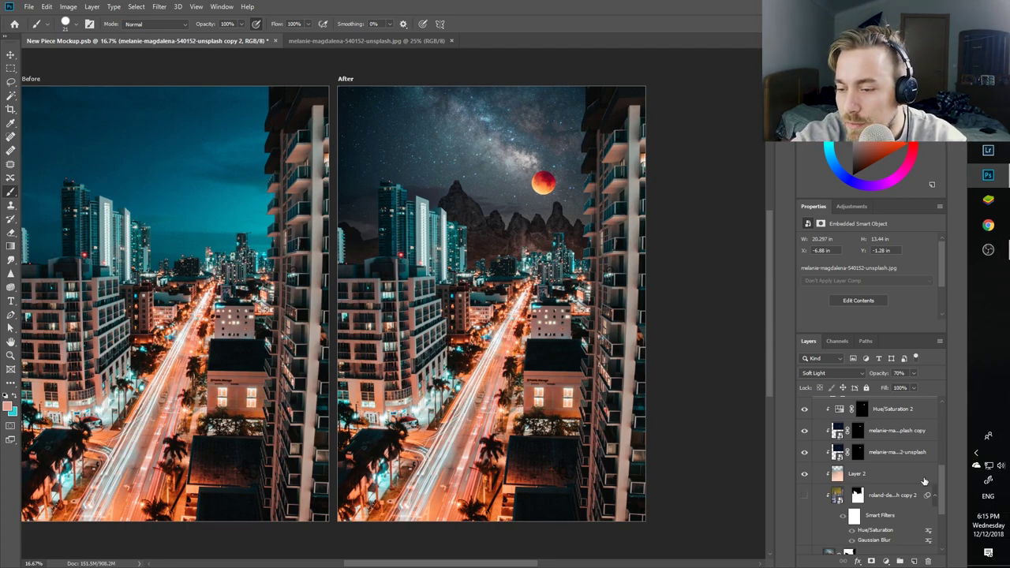
pyautogui.moveTo(944, 475); pyautogui.dragTo(941, 452)
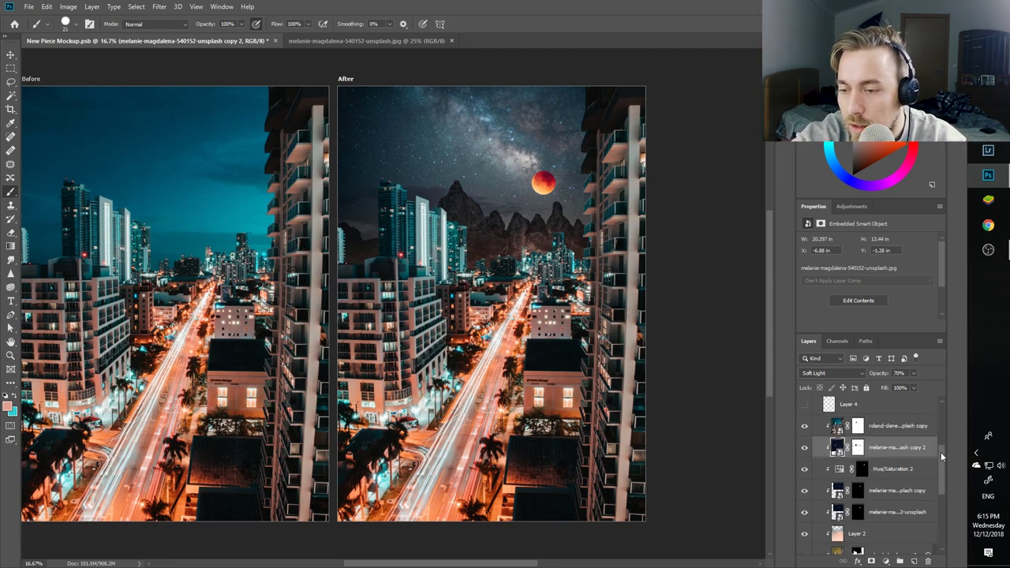
# Add an empty Layer 5 and resize the brush to 213, undoing a trial warm stroke.
pyautogui.click(914, 561)
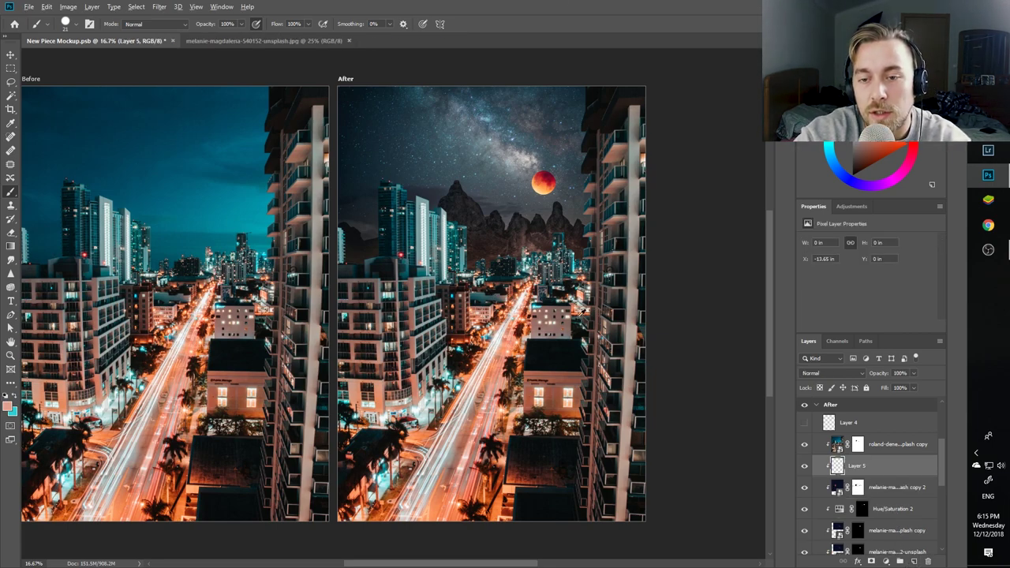
pyautogui.scroll(3, 477, 225)
pyautogui.moveTo(483, 221); pyautogui.dragTo(462, 221)
pyautogui.moveTo(479, 147)
pyautogui.mouseDown()
pyautogui.moveTo(473, 166)
pyautogui.moveTo(492, 164)
pyautogui.mouseUp()
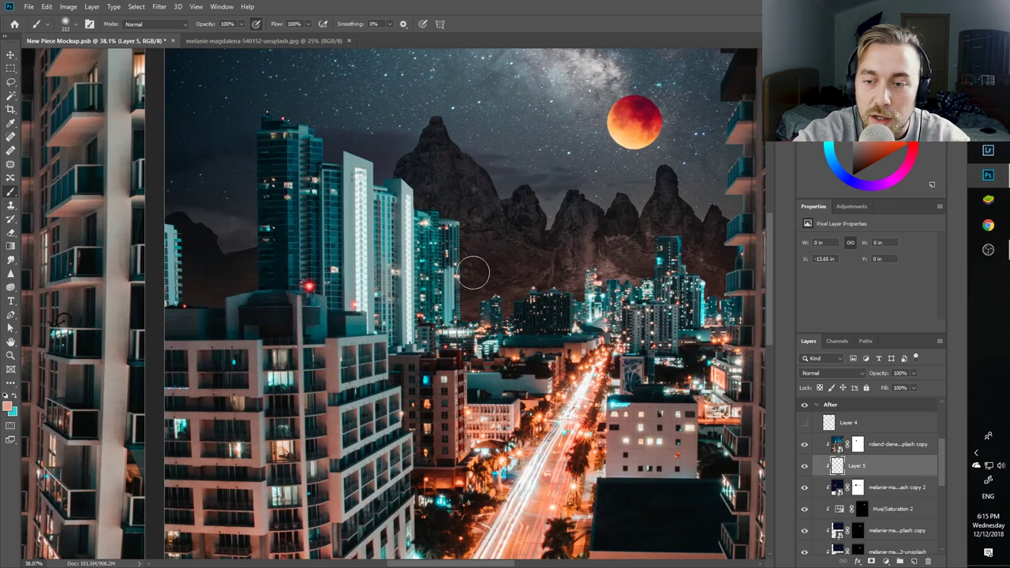
pyautogui.click(641, 266)
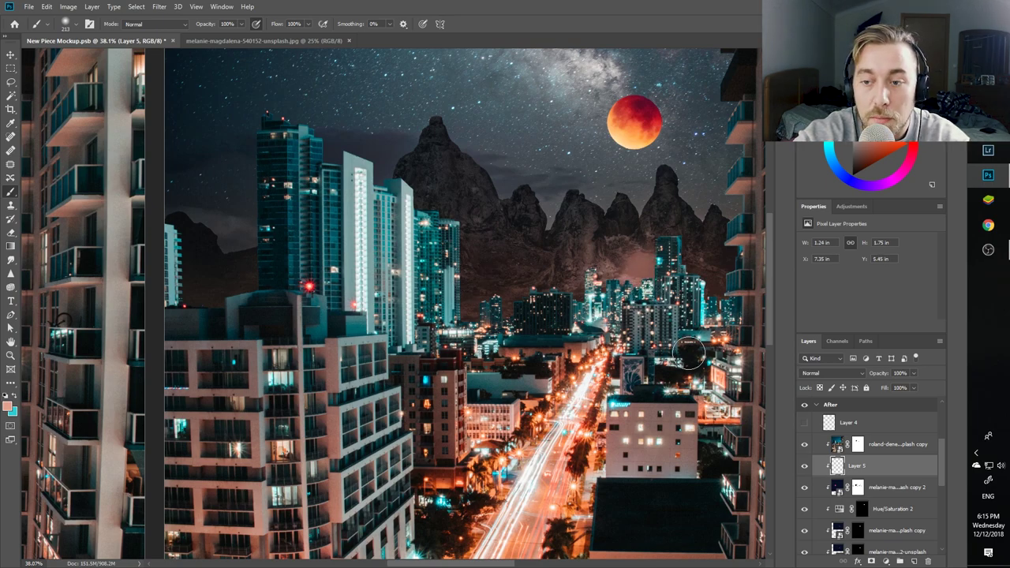
pyautogui.hotkey('ctrl', 'z')
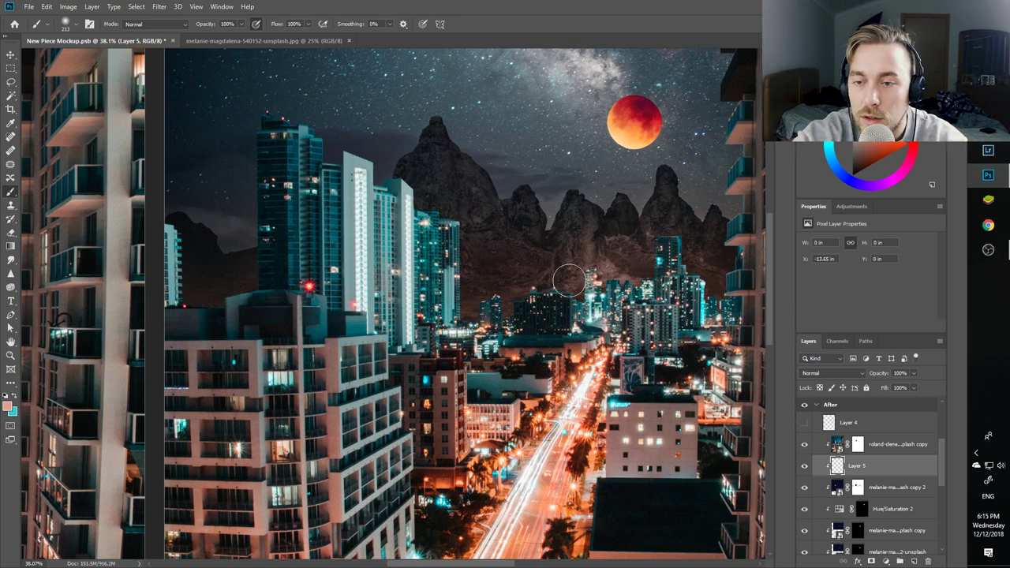
# Set Layer 5 to Soft Light blending after briefly trying Luminosity.
pyautogui.click(825, 374)
pyautogui.click(820, 447)
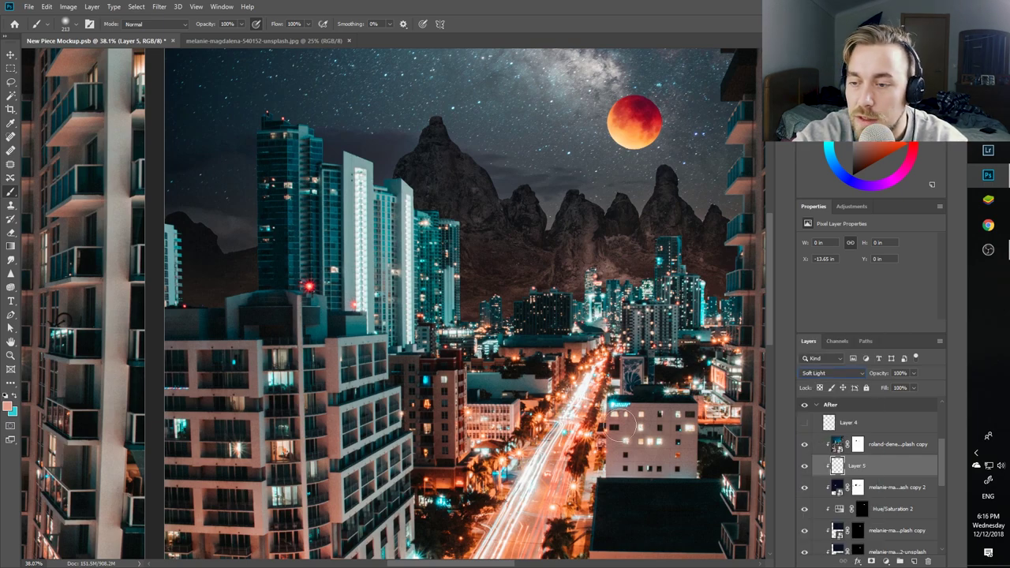
pyautogui.hotkey('shift', 'alt', 'y')
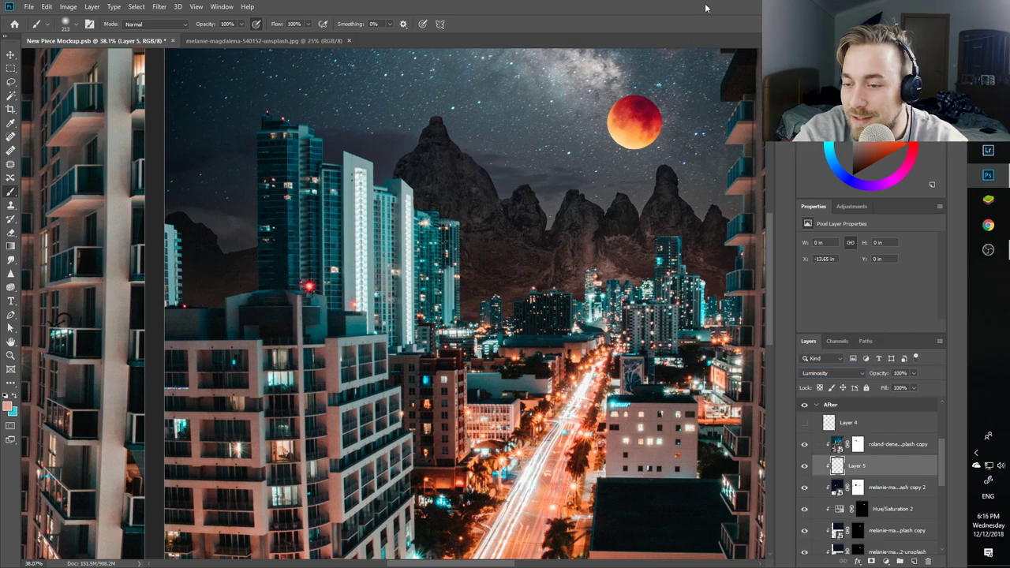
pyautogui.scroll(1, 734, 119)
pyautogui.click(825, 374)
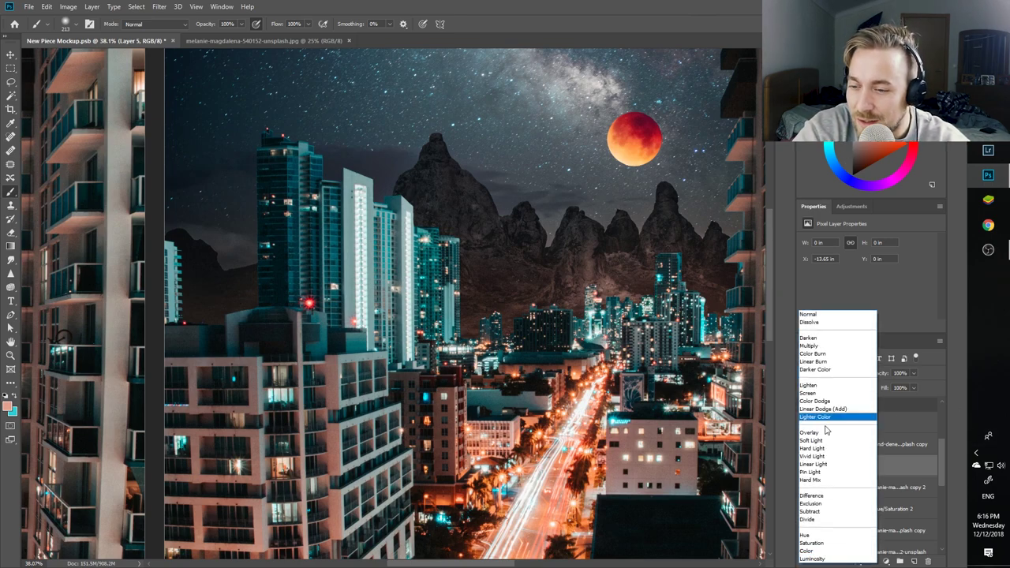
pyautogui.click(821, 447)
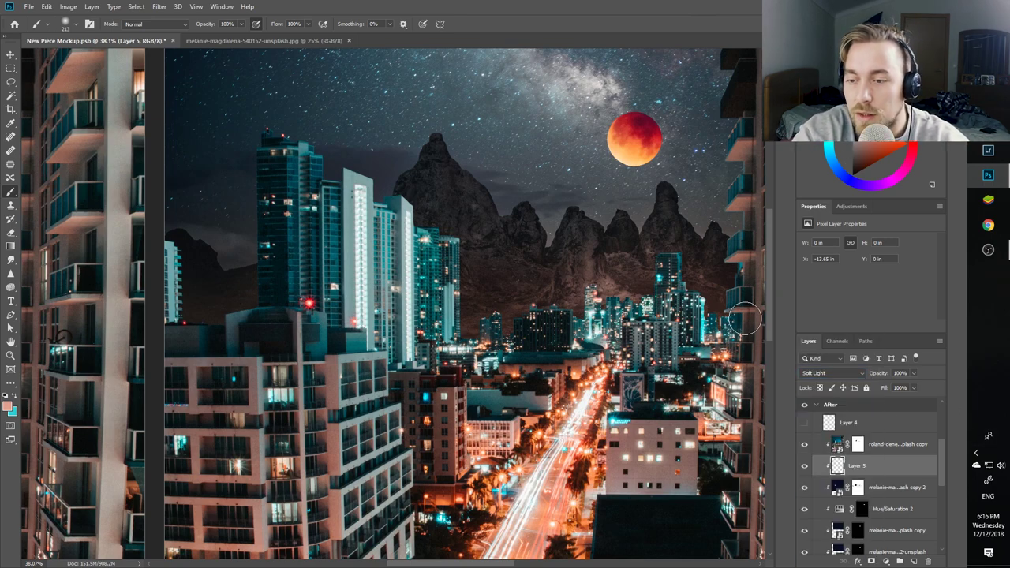
# Paint soft warm strokes at 18% opacity over the city toward the left buildings, then swap to cyan.
pyautogui.moveTo(212, 26); pyautogui.dragTo(202, 26)
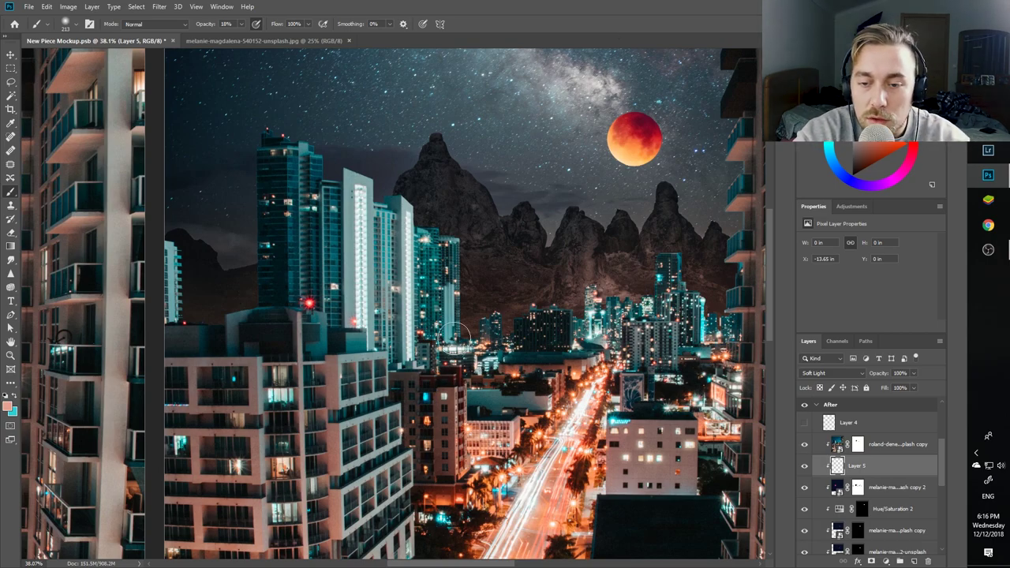
pyautogui.moveTo(487, 338)
pyautogui.mouseDown()
pyautogui.moveTo(470, 320)
pyautogui.moveTo(466, 328)
pyautogui.moveTo(552, 312)
pyautogui.moveTo(588, 278)
pyautogui.mouseUp()
pyautogui.scroll(-3, 585, 315)
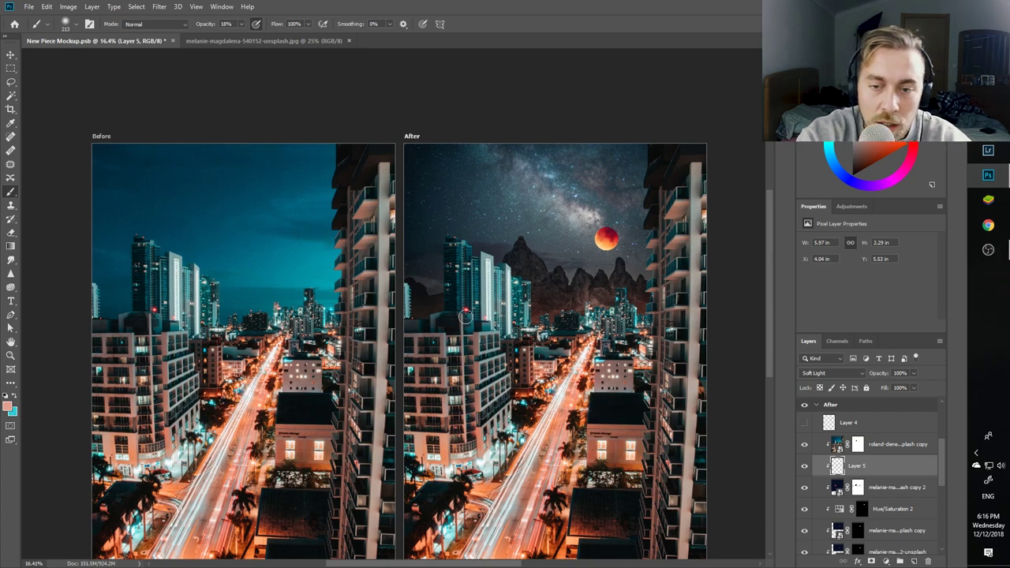
pyautogui.moveTo(460, 319)
pyautogui.mouseDown()
pyautogui.moveTo(415, 320)
pyautogui.moveTo(412, 299)
pyautogui.moveTo(420, 325)
pyautogui.moveTo(435, 331)
pyautogui.moveTo(438, 297)
pyautogui.moveTo(407, 335)
pyautogui.mouseUp()
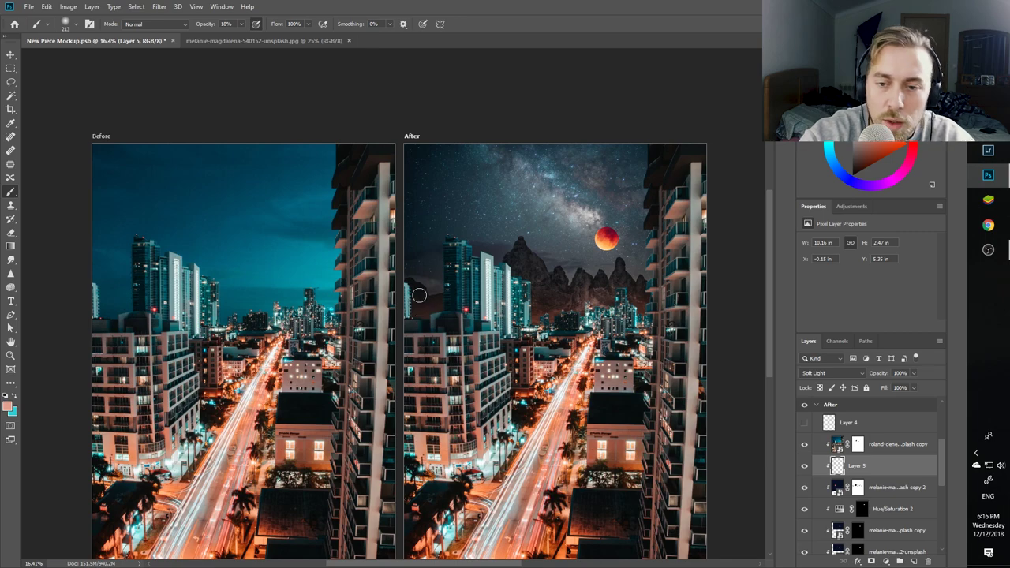
pyautogui.moveTo(437, 332)
pyautogui.mouseDown()
pyautogui.moveTo(423, 356)
pyautogui.moveTo(446, 337)
pyautogui.mouseUp()
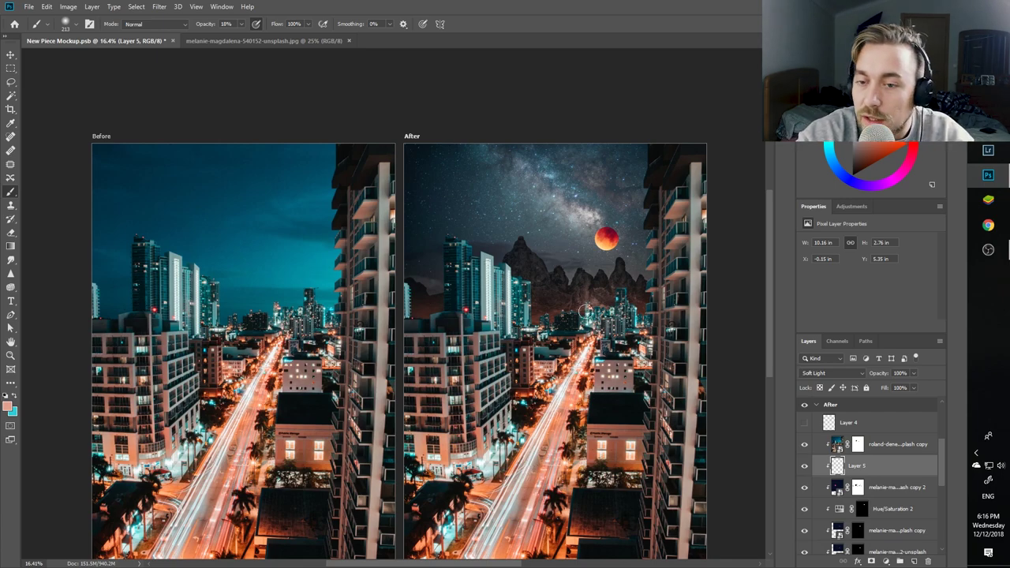
pyautogui.press('x')
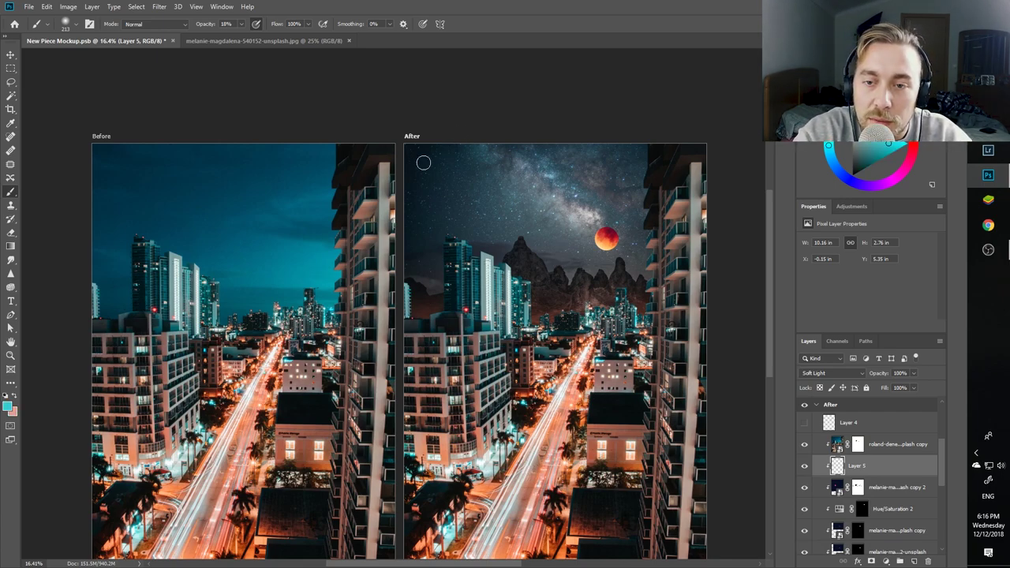
# Paint soft teal strokes into the sky and past the left edge, plus a faint warm stroke near the mountains.
pyautogui.moveTo(591, 185)
pyautogui.mouseDown()
pyautogui.moveTo(607, 181)
pyautogui.moveTo(631, 207)
pyautogui.moveTo(576, 148)
pyautogui.mouseUp()
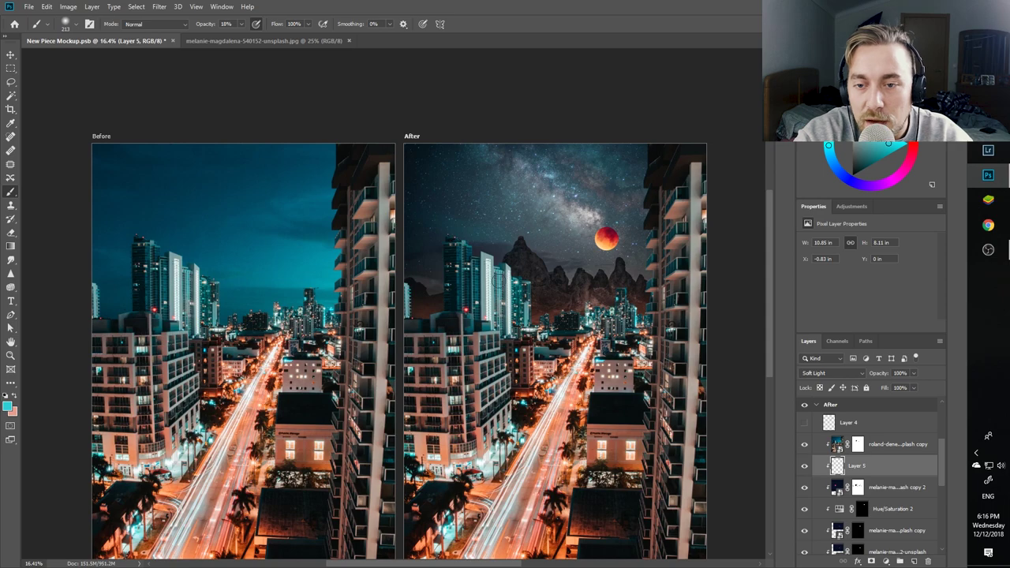
pyautogui.moveTo(462, 254)
pyautogui.mouseDown()
pyautogui.moveTo(410, 233)
pyautogui.moveTo(383, 201)
pyautogui.moveTo(460, 239)
pyautogui.moveTo(359, 215)
pyautogui.moveTo(415, 228)
pyautogui.moveTo(429, 213)
pyautogui.moveTo(485, 284)
pyautogui.mouseUp()
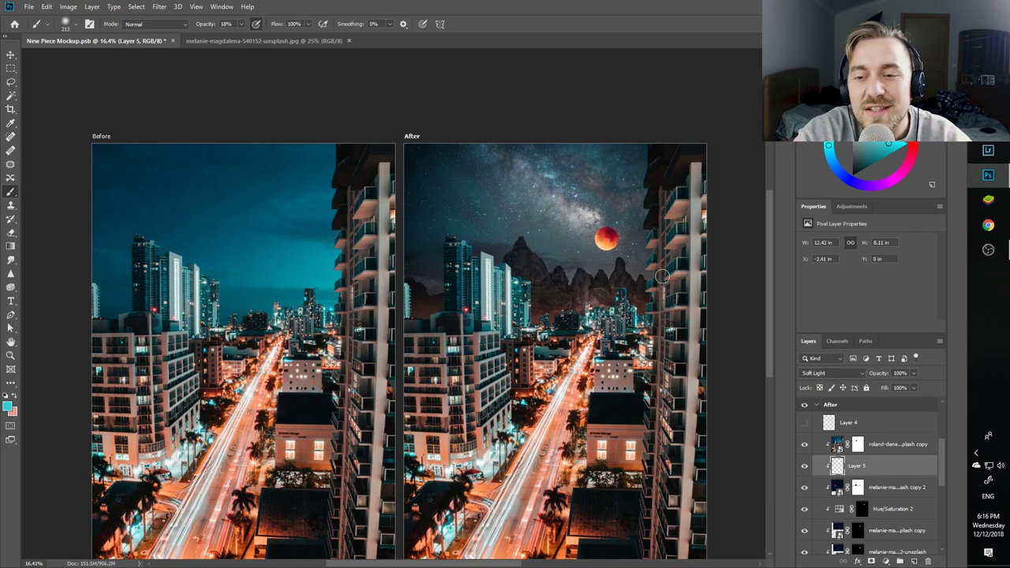
pyautogui.press('x')
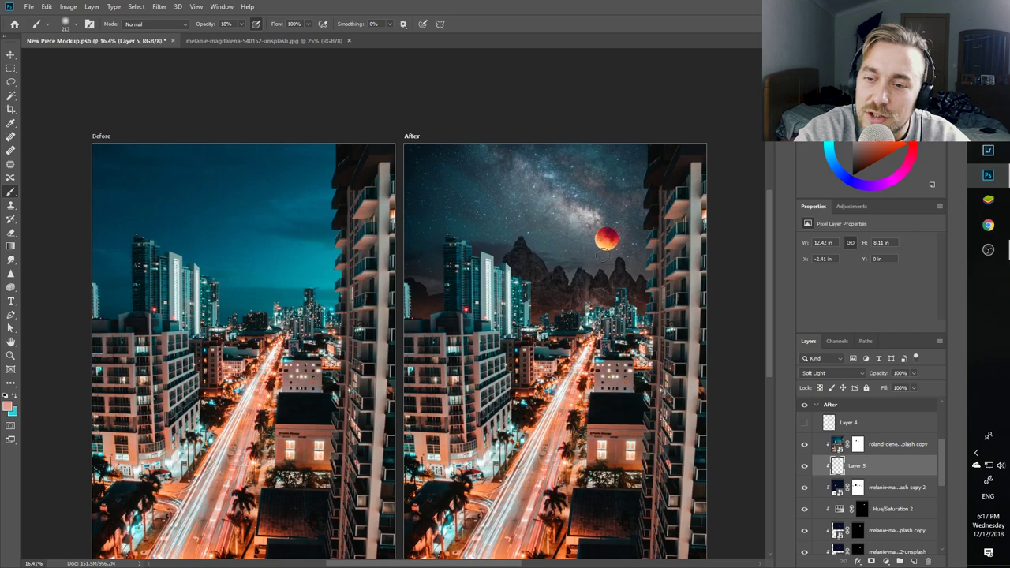
pyautogui.moveTo(645, 277)
pyautogui.mouseDown()
pyautogui.moveTo(647, 218)
pyautogui.moveTo(628, 269)
pyautogui.mouseUp()
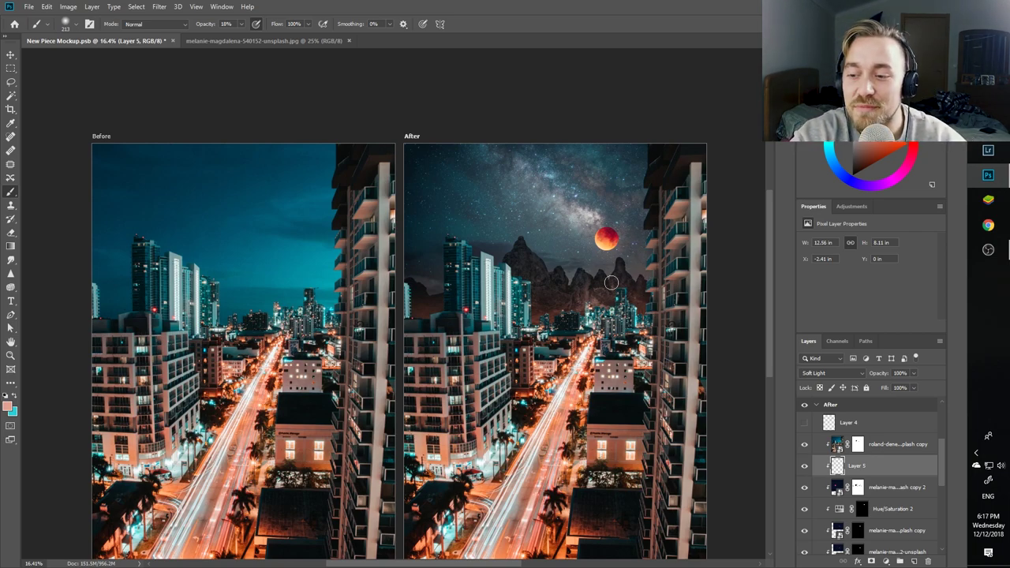
# Toggle Layer 5's visibility repeatedly to compare the composite with and without its glow.
pyautogui.click(804, 466)
pyautogui.click(804, 466)
pyautogui.click(804, 466)
pyautogui.click(804, 465)
pyautogui.click(804, 466)
pyautogui.click(804, 466)
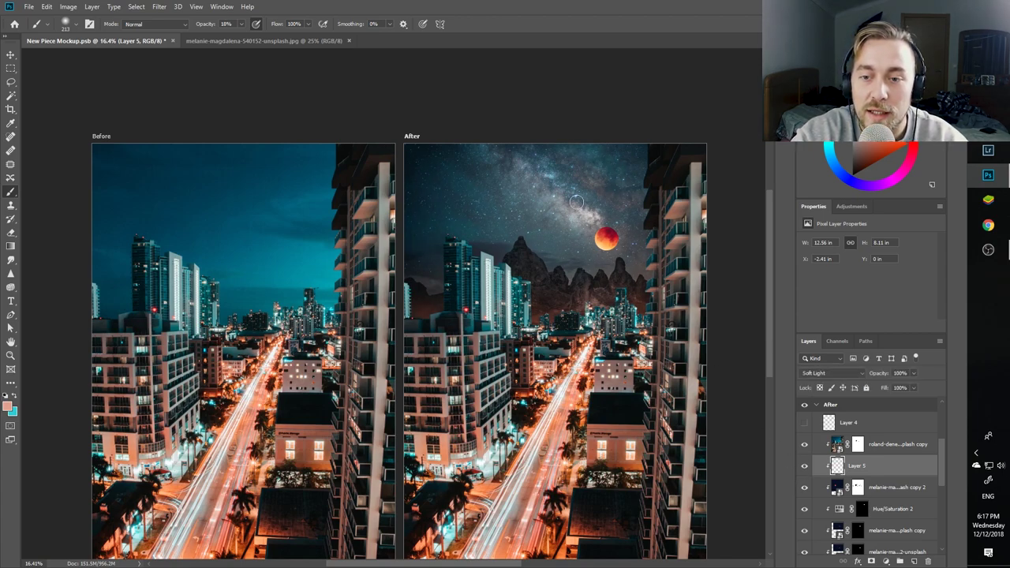
pyautogui.click(804, 465)
pyautogui.click(804, 465)
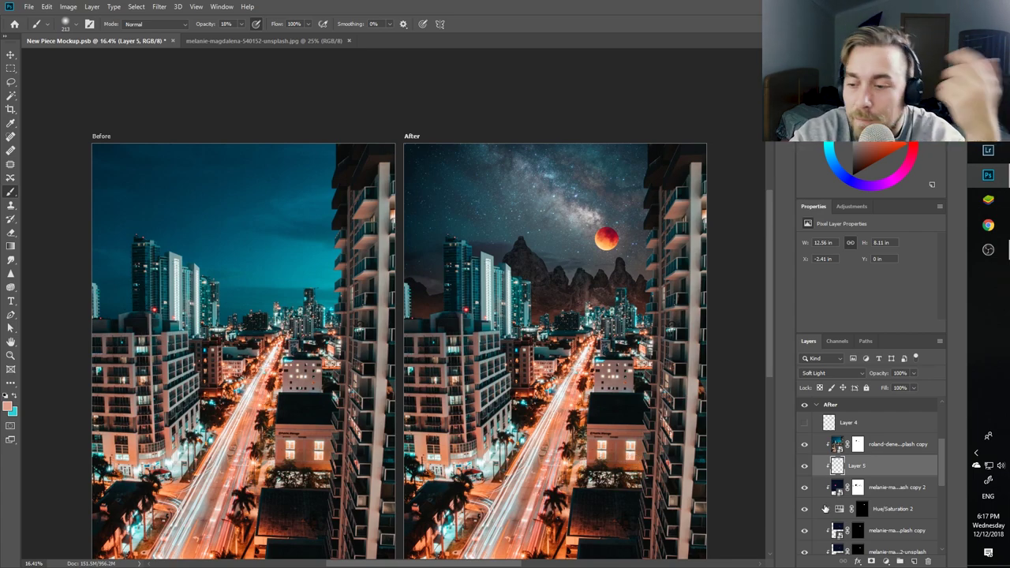
# Hide Layer 5 so its painted strokes disappear from the After composite.
pyautogui.scroll(-4, 869, 480)
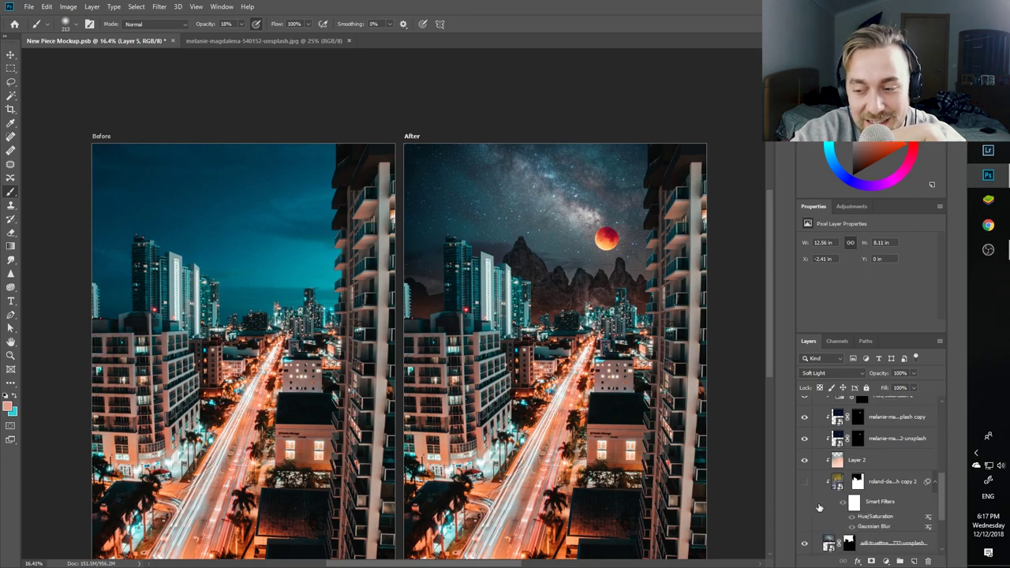
pyautogui.scroll(4, 827, 479)
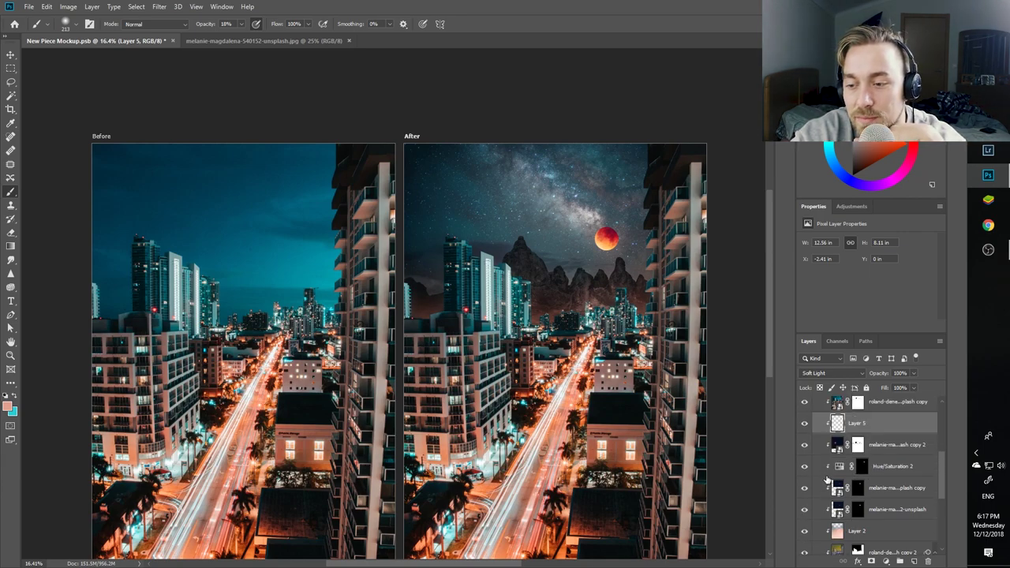
pyautogui.click(804, 424)
# Select the roland-denes copy 2 mask and toggle between the black-and-white mask view and the full-colour composite.
pyautogui.scroll(-2, 836, 481)
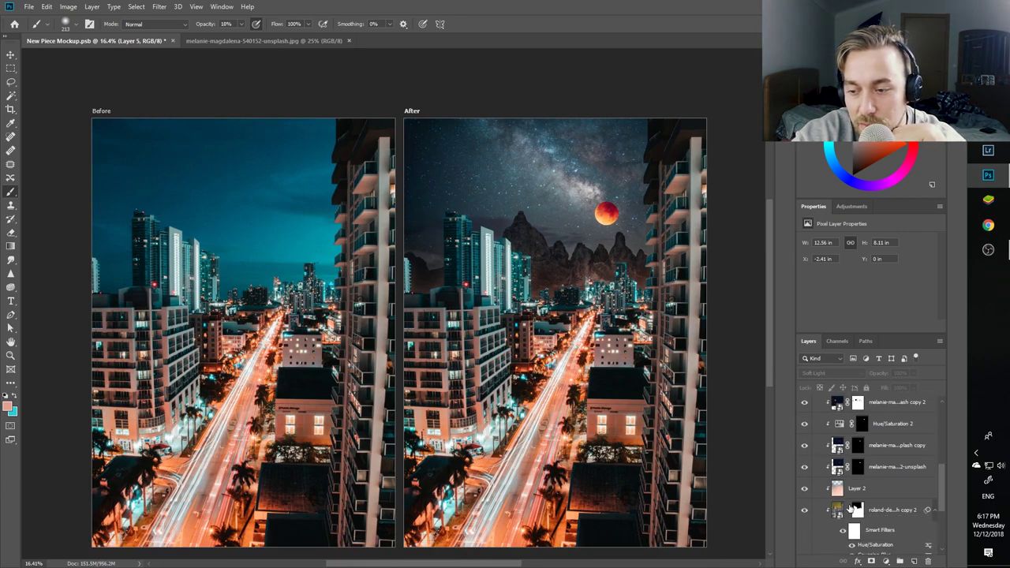
pyautogui.click(841, 512)
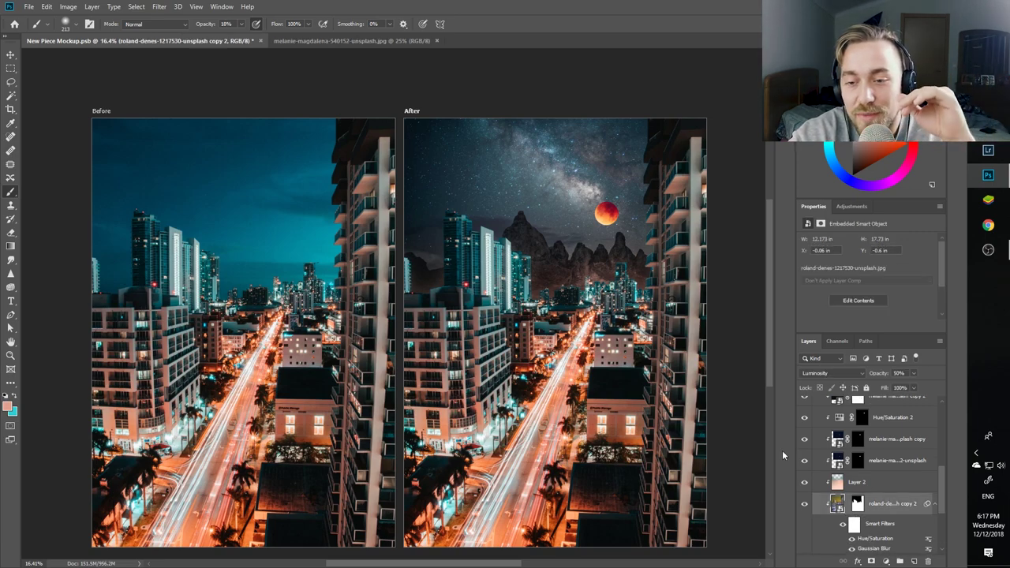
pyautogui.click(858, 504)
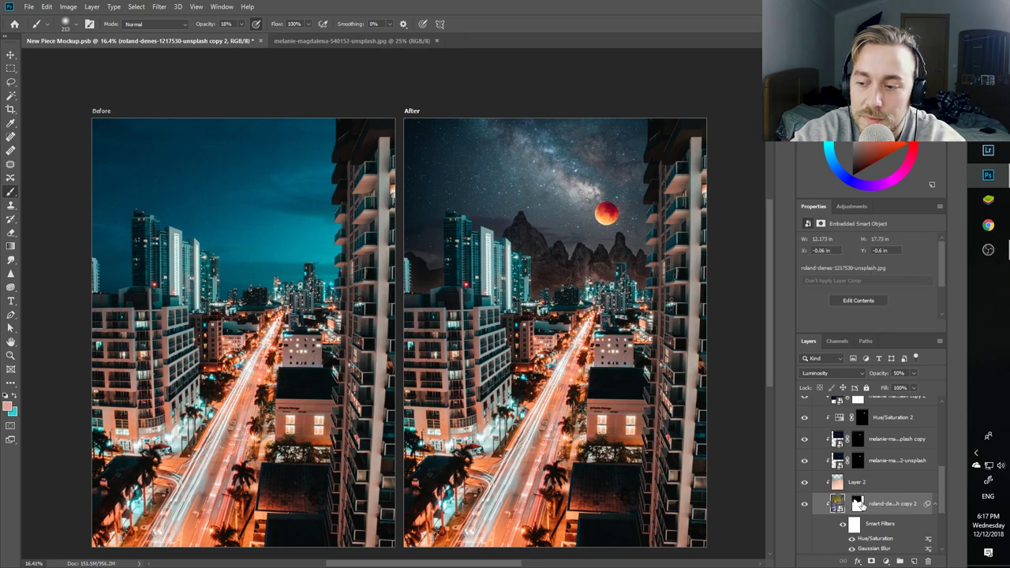
pyautogui.keyDown('alt'); pyautogui.click(859, 504); pyautogui.keyUp('alt')
pyautogui.keyDown('alt'); pyautogui.click(860, 505); pyautogui.keyUp('alt')
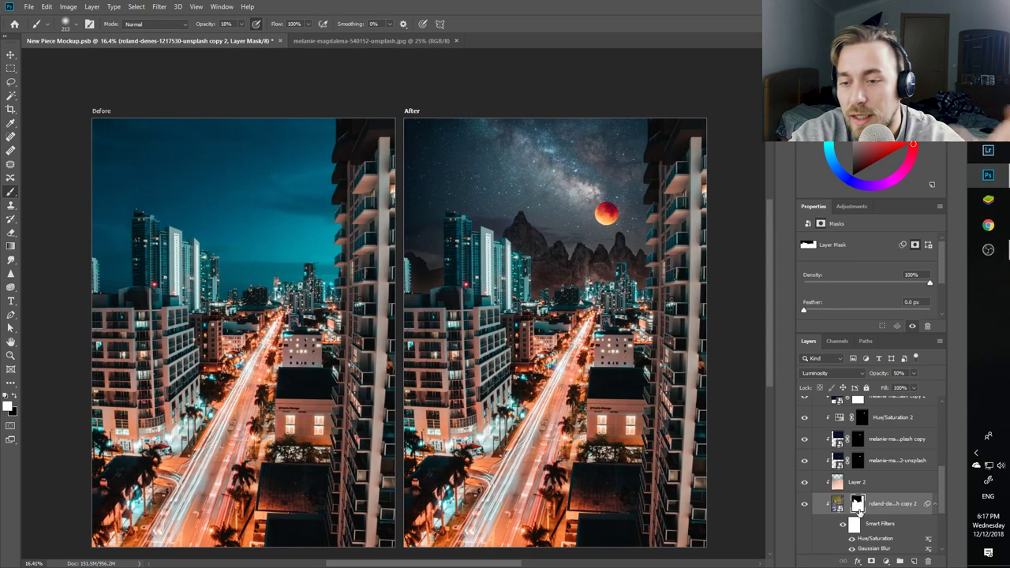
pyautogui.keyDown('alt'); pyautogui.click(859, 505); pyautogui.keyUp('alt')
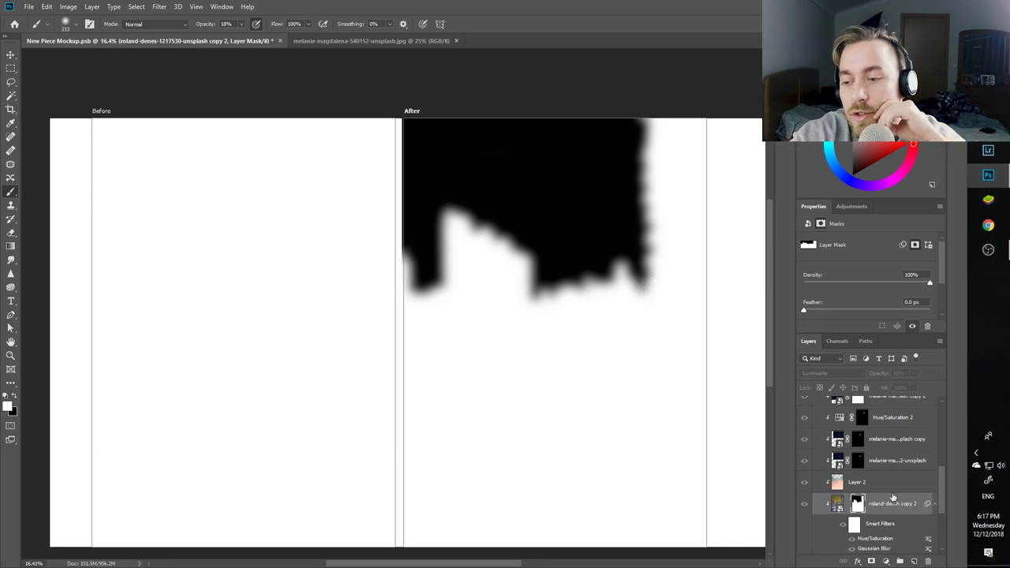
pyautogui.press('super')
pyautogui.press('super')
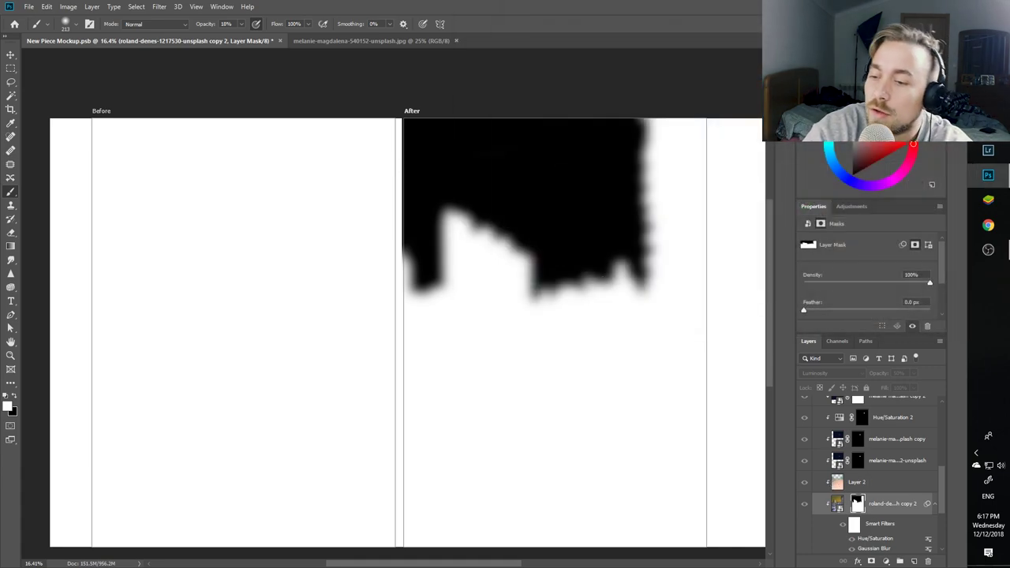
pyautogui.keyDown('alt'); pyautogui.click(858, 503); pyautogui.keyUp('alt')
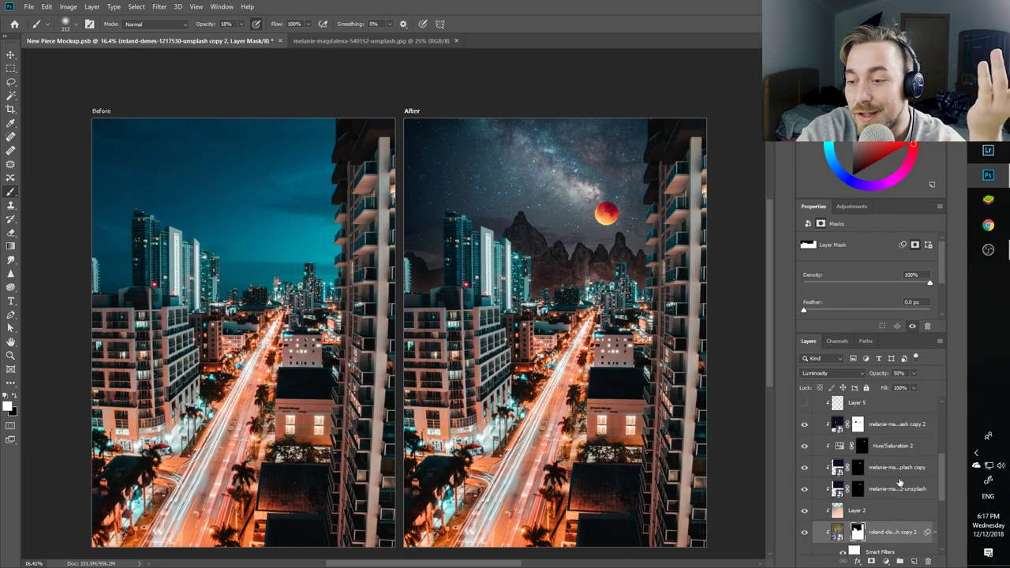
# Turn Layer 4 back on, make it the active layer, and set a 67 px soft brush.
pyautogui.scroll(3, 899, 493)
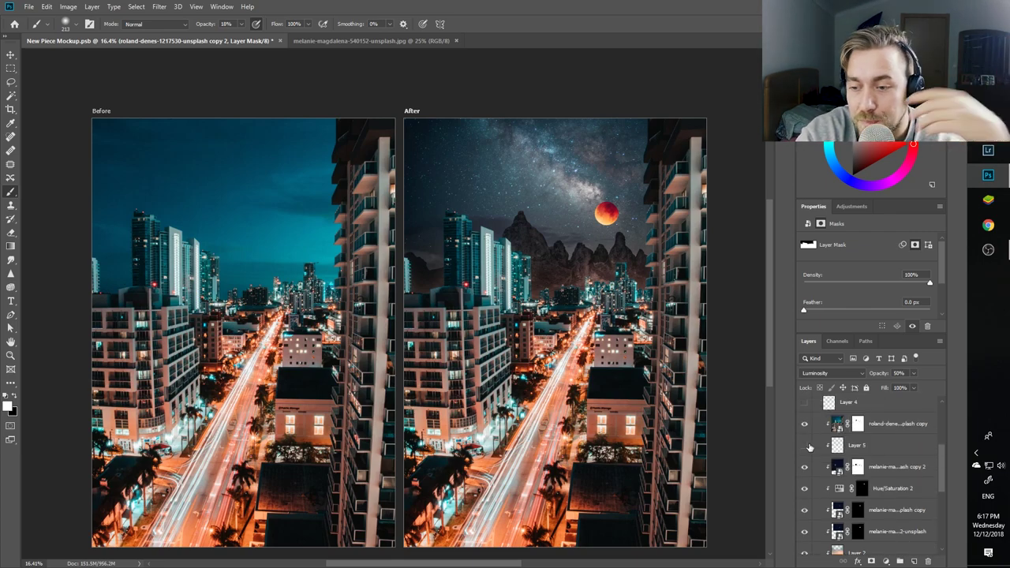
pyautogui.scroll(2, 820, 451)
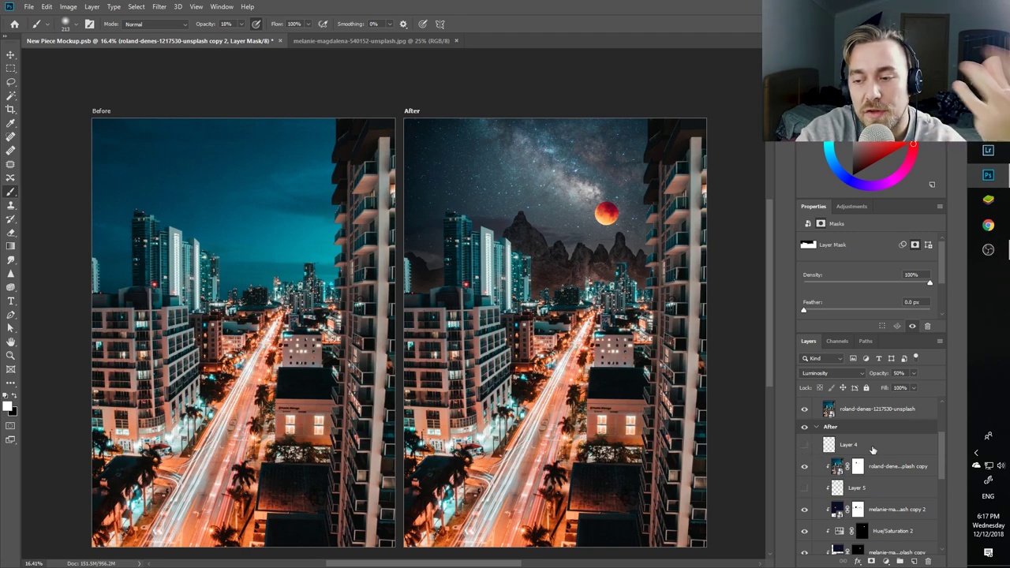
pyautogui.click(804, 443)
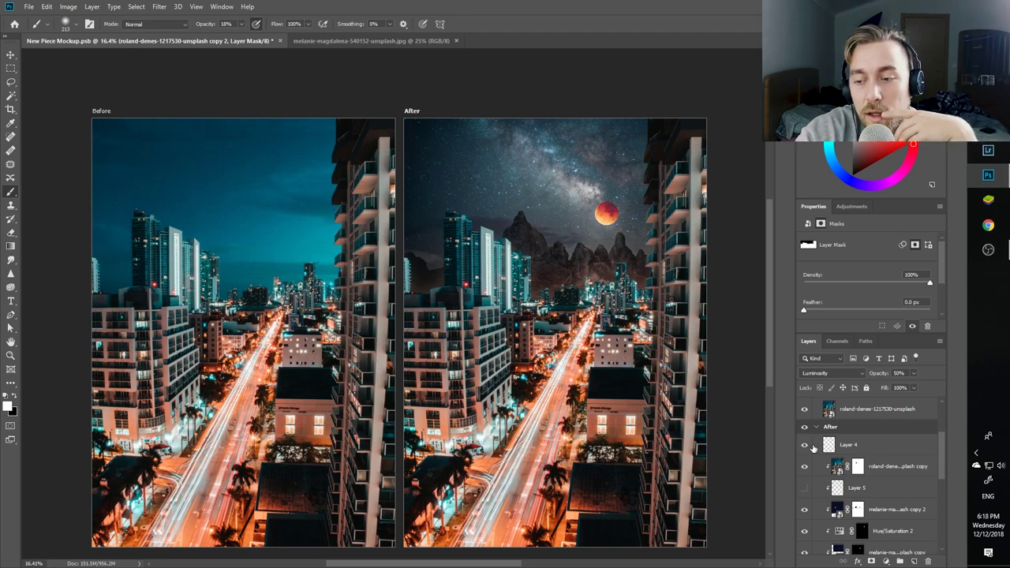
pyautogui.click(818, 447)
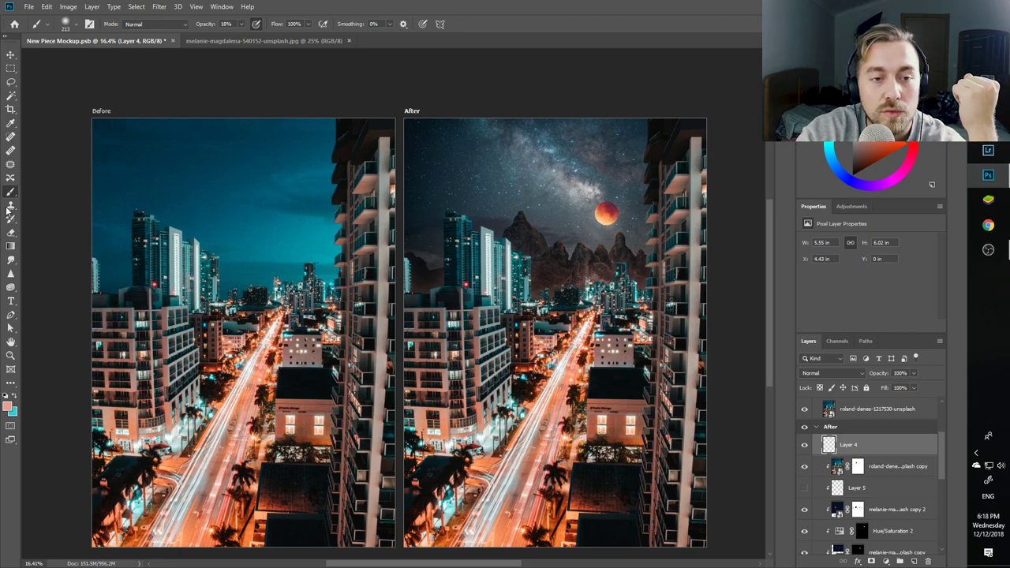
pyautogui.moveTo(497, 270); pyautogui.dragTo(487, 278)
# Shrink the brush to a soft 12 px at 10% opacity for fine moonlight strokes.
pyautogui.scroll(2, 505, 266)
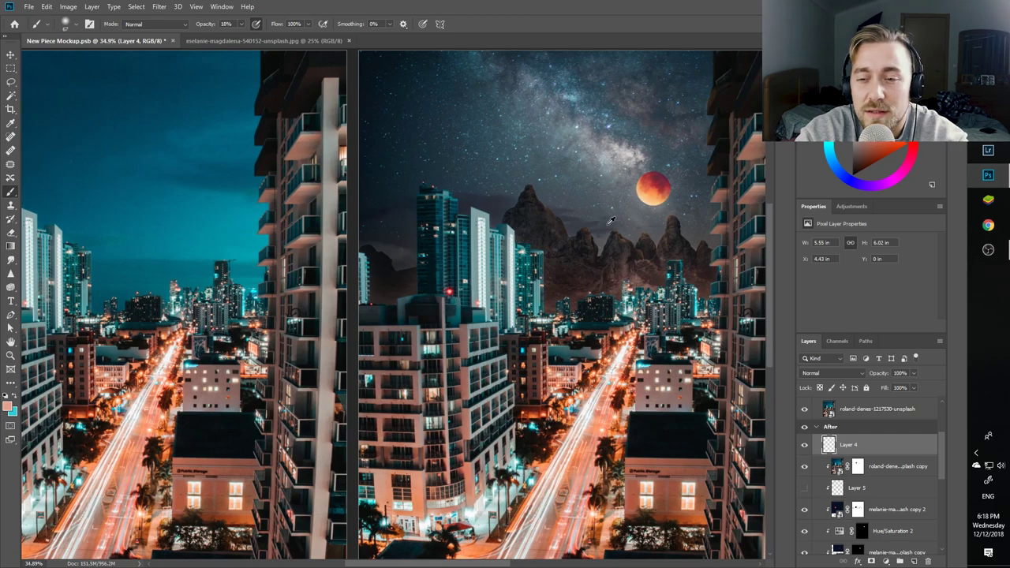
pyautogui.scroll(6, 617, 218)
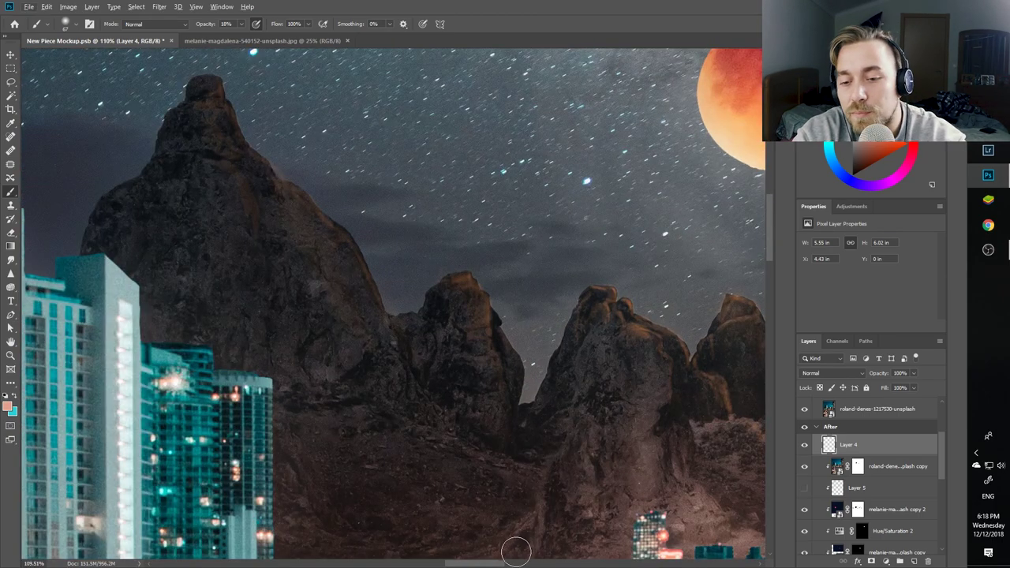
pyautogui.hscroll(3, 513, 545)
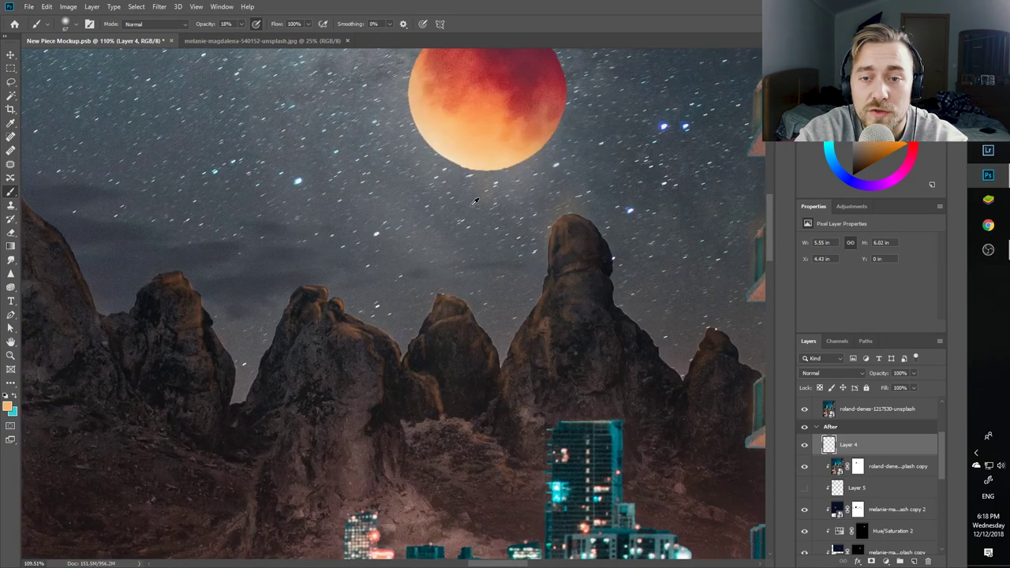
pyautogui.scroll(1, 506, 230)
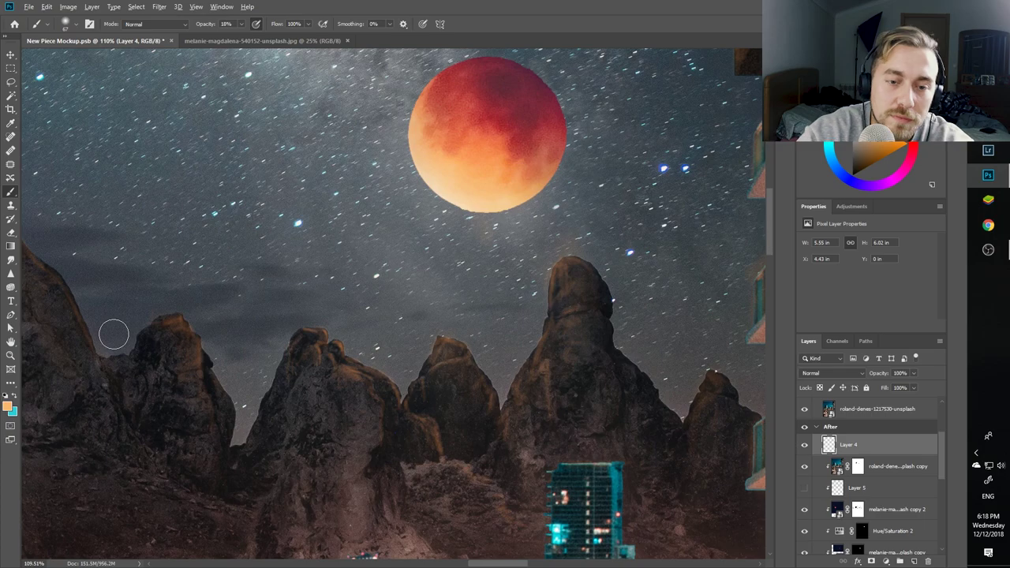
pyautogui.moveTo(265, 253); pyautogui.dragTo(261, 259)
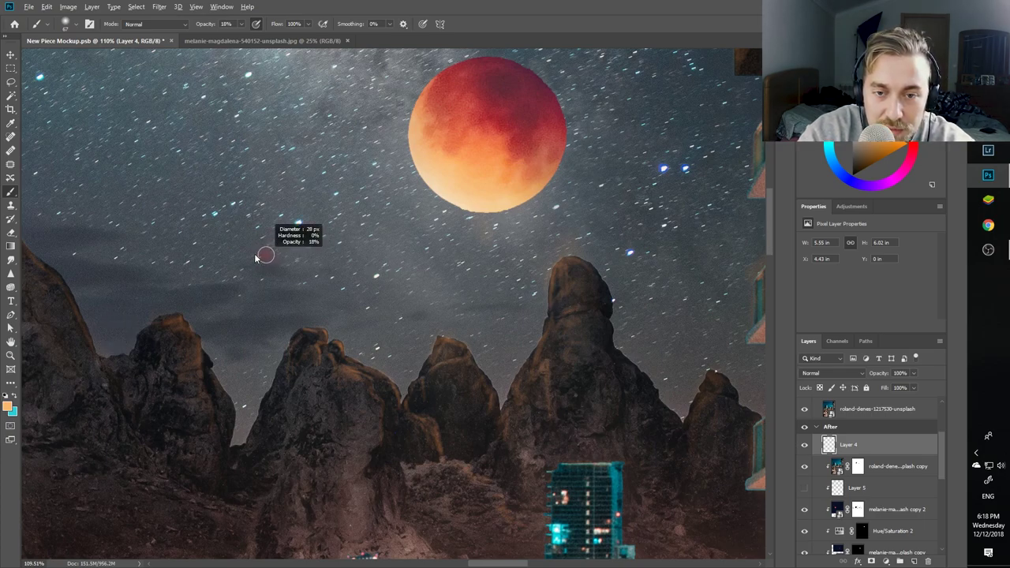
pyautogui.moveTo(250, 255); pyautogui.dragTo(250, 250)
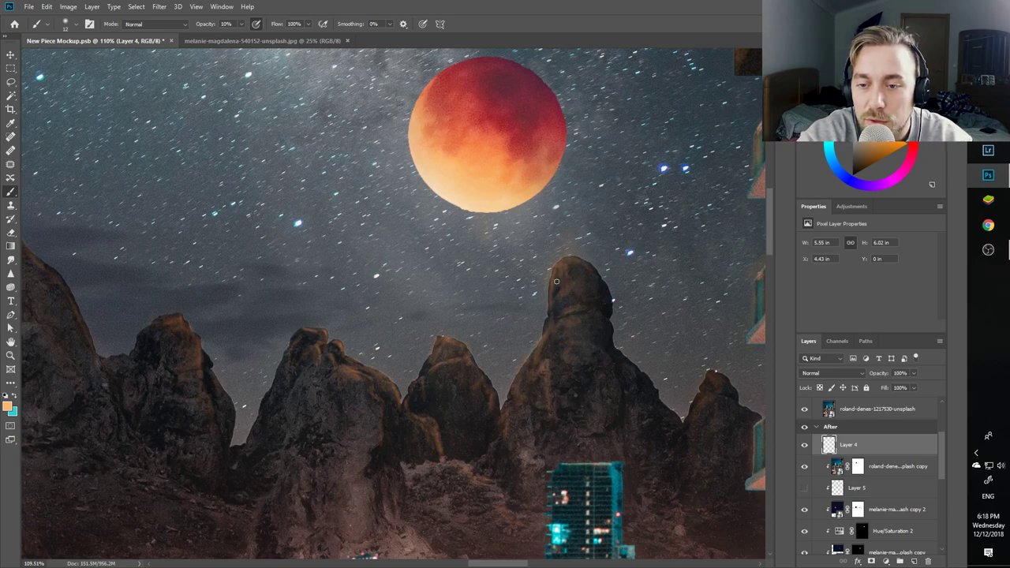
pyautogui.scroll(-3, 490, 319)
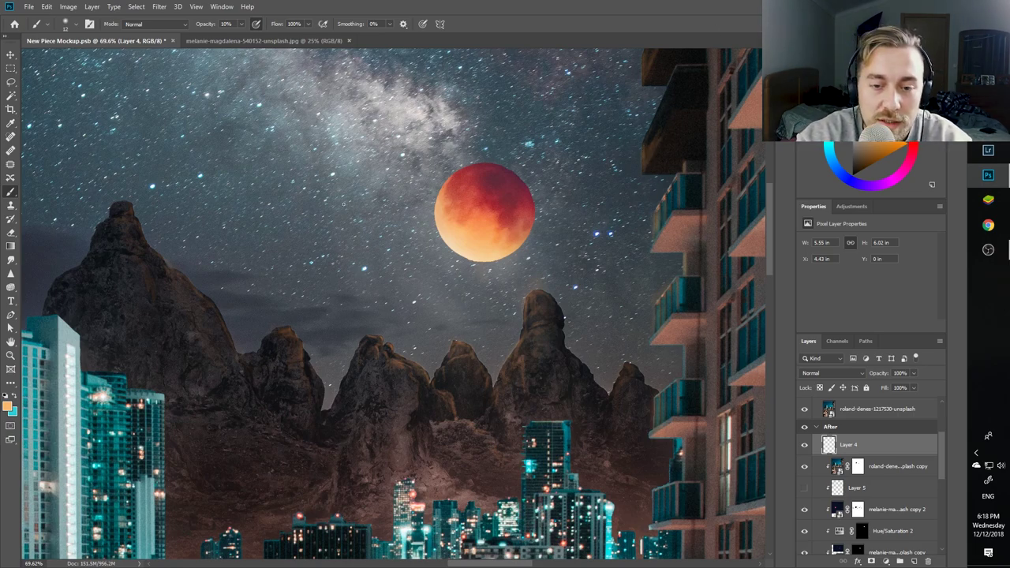
pyautogui.scroll(-4, 332, 320)
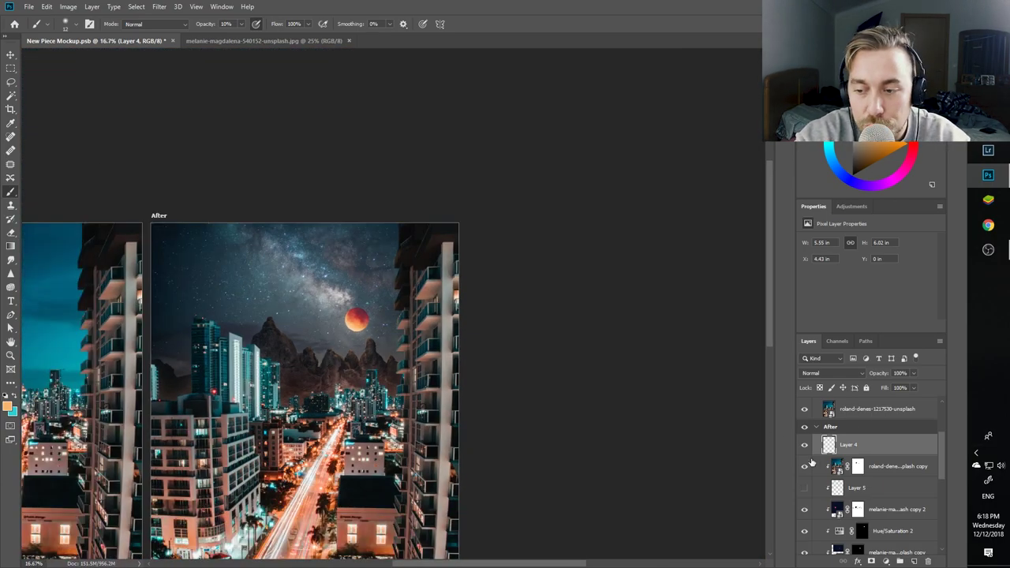
pyautogui.click(805, 446)
pyautogui.click(805, 446)
pyautogui.click(805, 446)
pyautogui.click(805, 445)
pyautogui.click(805, 447)
pyautogui.click(805, 447)
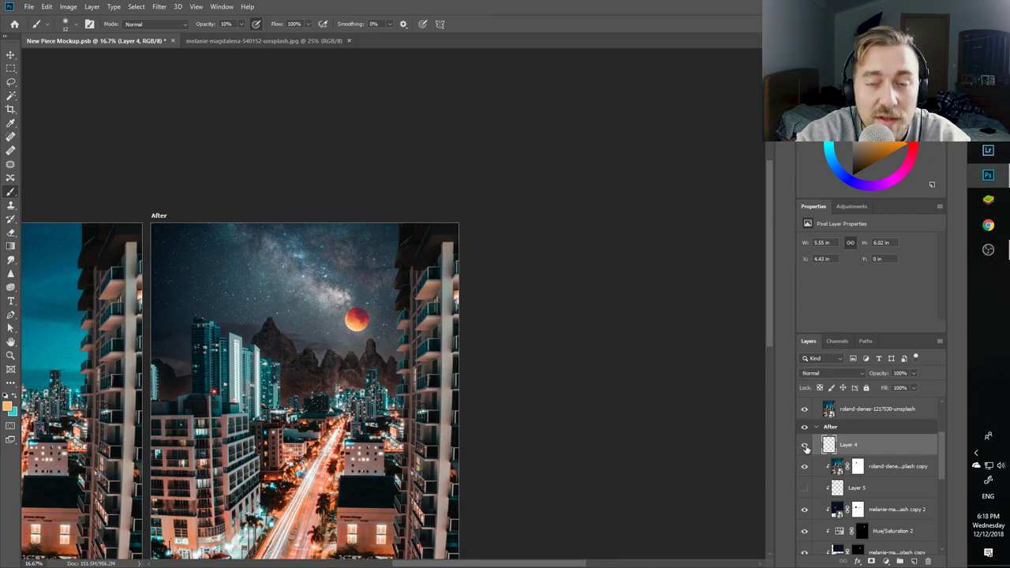
pyautogui.scroll(-2, 678, 338)
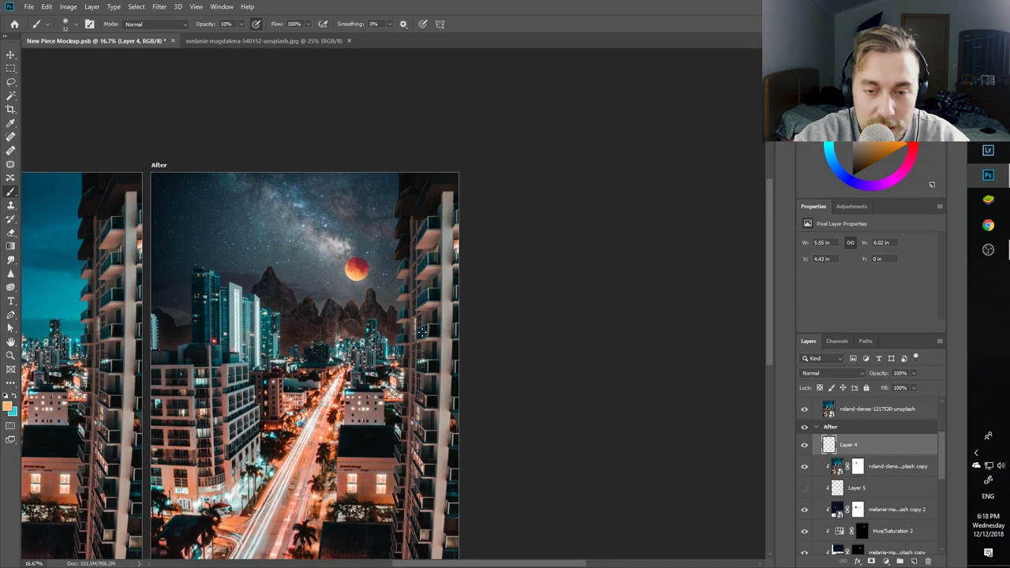
pyautogui.scroll(-2, 347, 319)
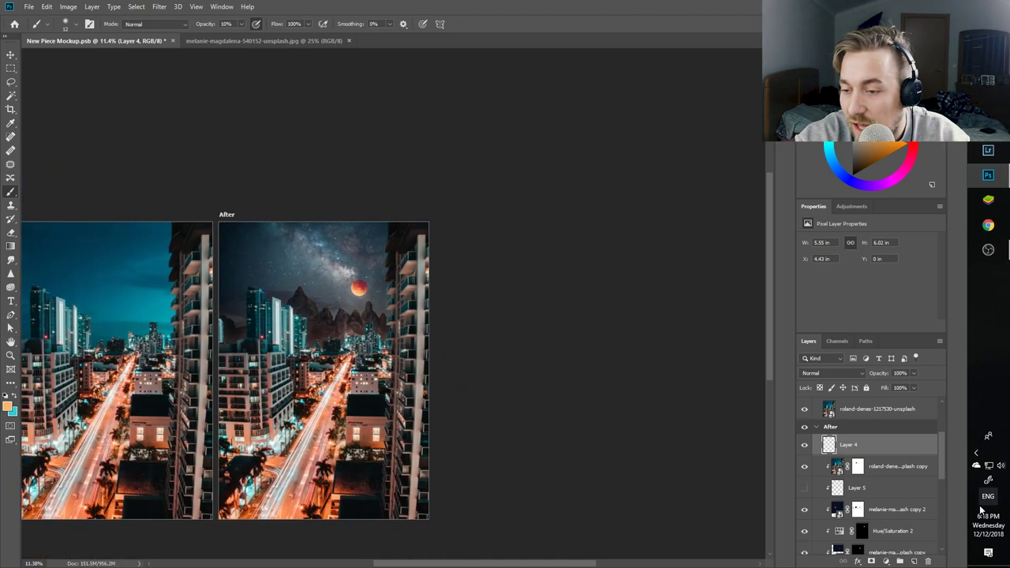
pyautogui.scroll(-3, 848, 488)
pyautogui.scroll(-8, 827, 472)
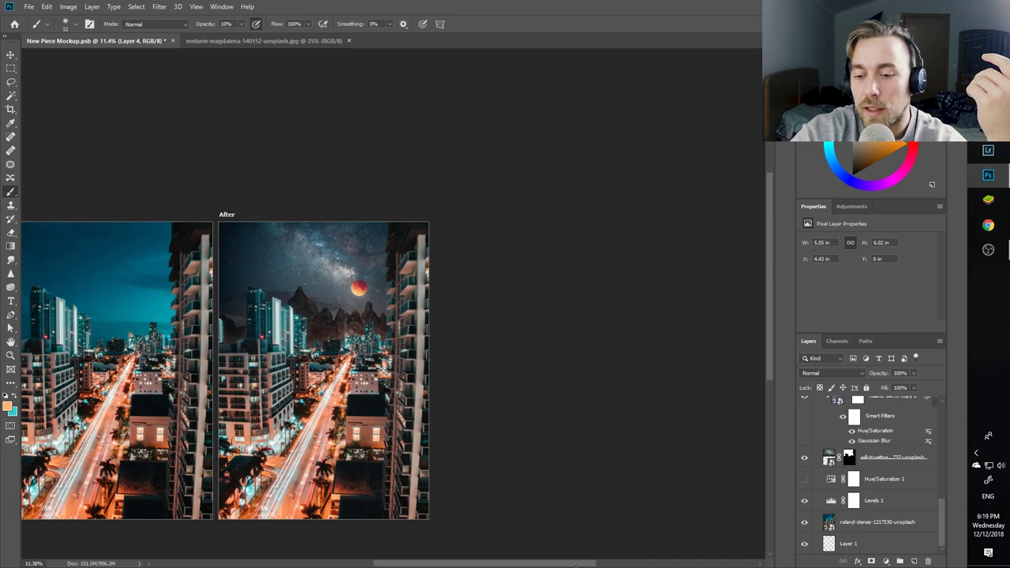
# Add a Levels adjustment above the city photo in the Before group.
pyautogui.moveTo(580, 563); pyautogui.dragTo(527, 564)
pyautogui.scroll(5, 868, 450)
pyautogui.scroll(3, 868, 450)
pyautogui.click(872, 483)
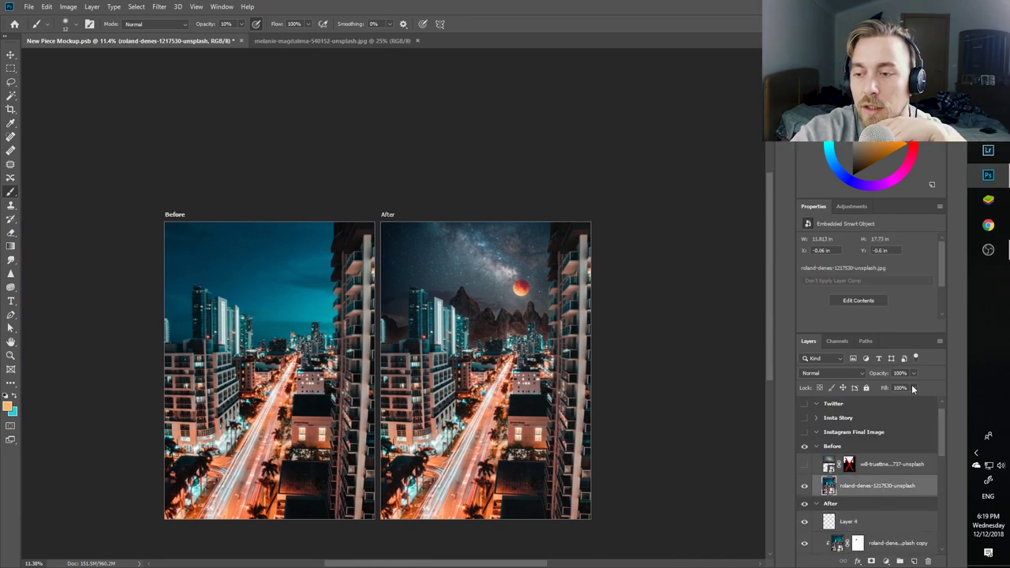
pyautogui.click(865, 206)
pyautogui.click(821, 224)
# Show the mountain night-sky photo, move it down over the city, and add another Levels above it.
pyautogui.click(805, 465)
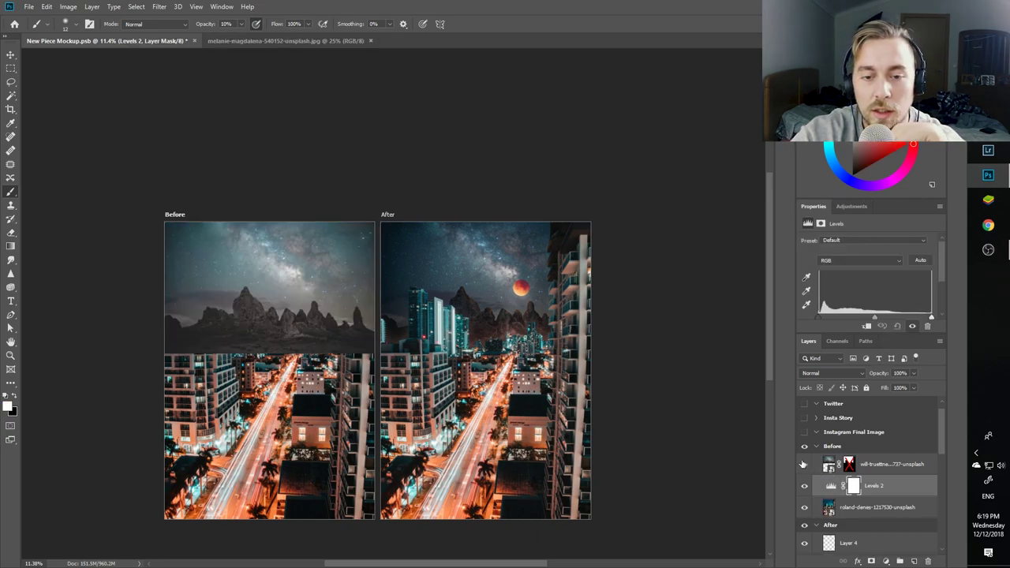
pyautogui.press('v')
pyautogui.moveTo(235, 283); pyautogui.dragTo(242, 398)
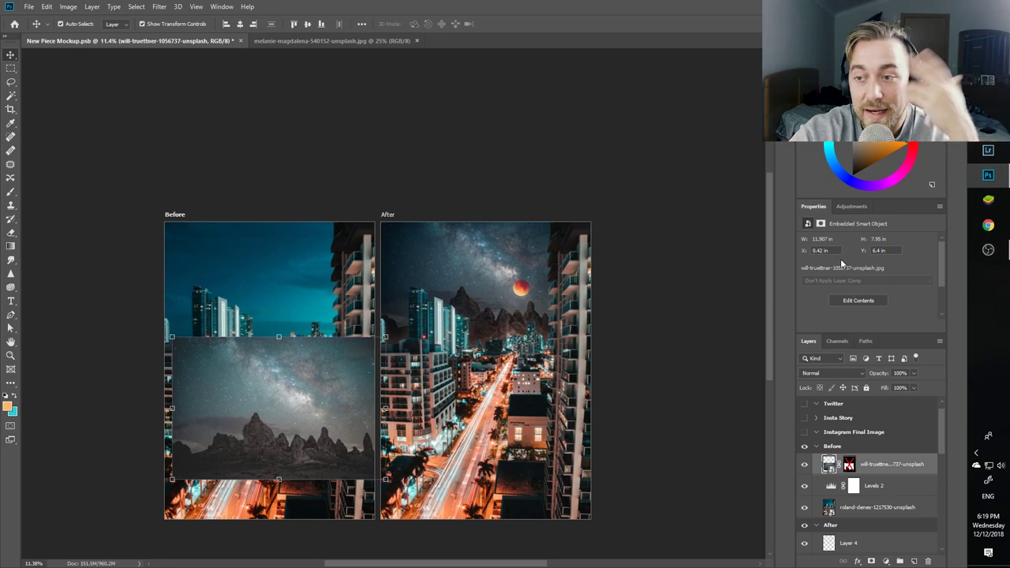
pyautogui.click(852, 206)
pyautogui.click(822, 230)
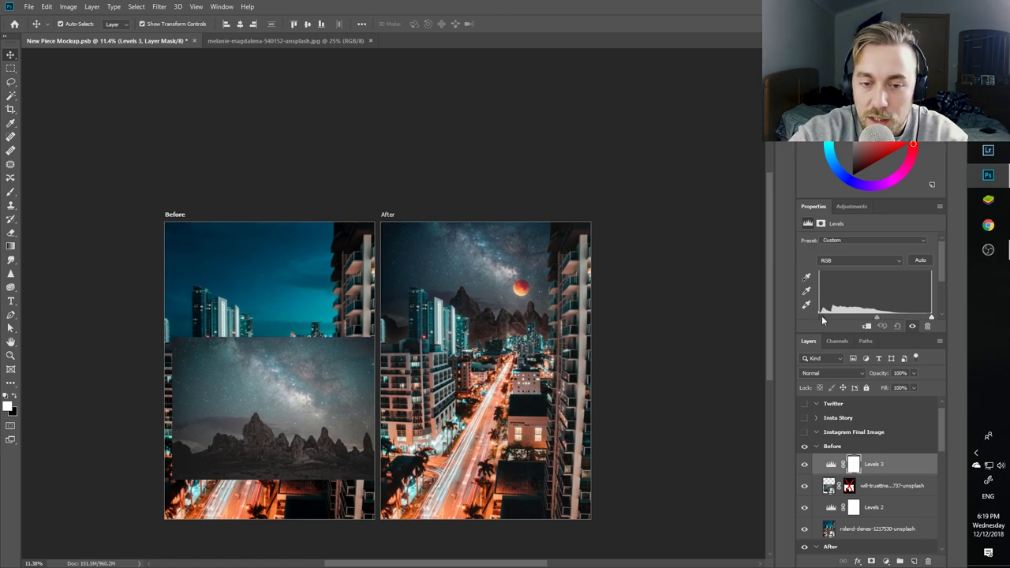
# Clip Levels 3 to the night-sky photo and set its input levels to 28, 1.28, 231.
pyautogui.moveTo(823, 315); pyautogui.dragTo(826, 317)
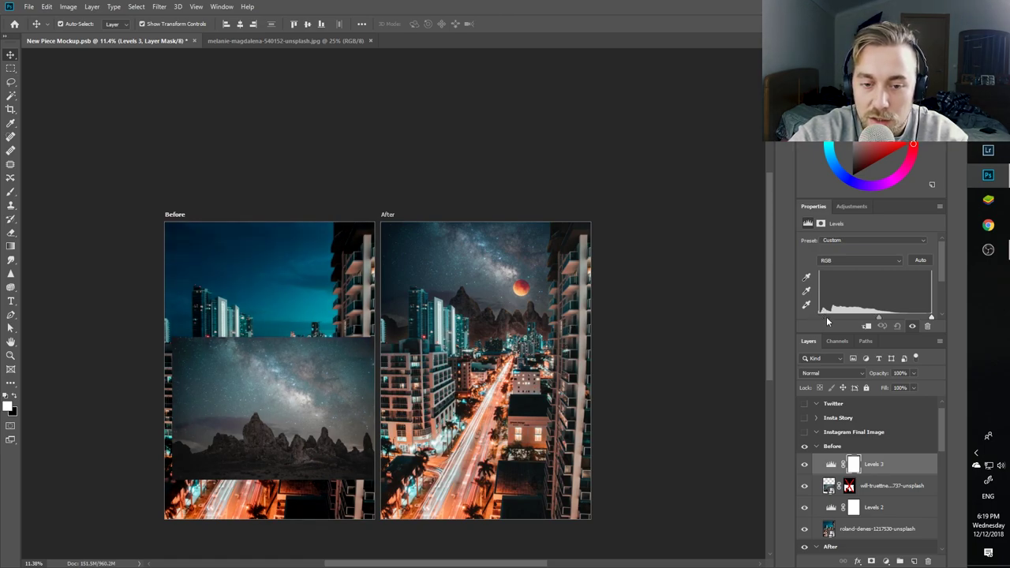
pyautogui.keyDown('alt'); pyautogui.click(878, 475); pyautogui.keyUp('alt')
pyautogui.scroll(-2, 404, 394)
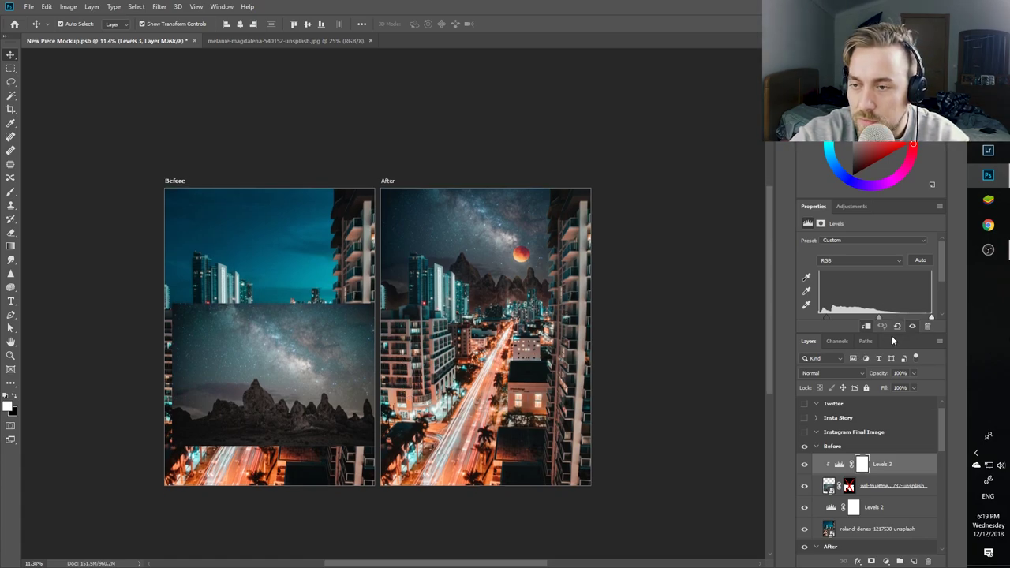
pyautogui.scroll(-3, 868, 253)
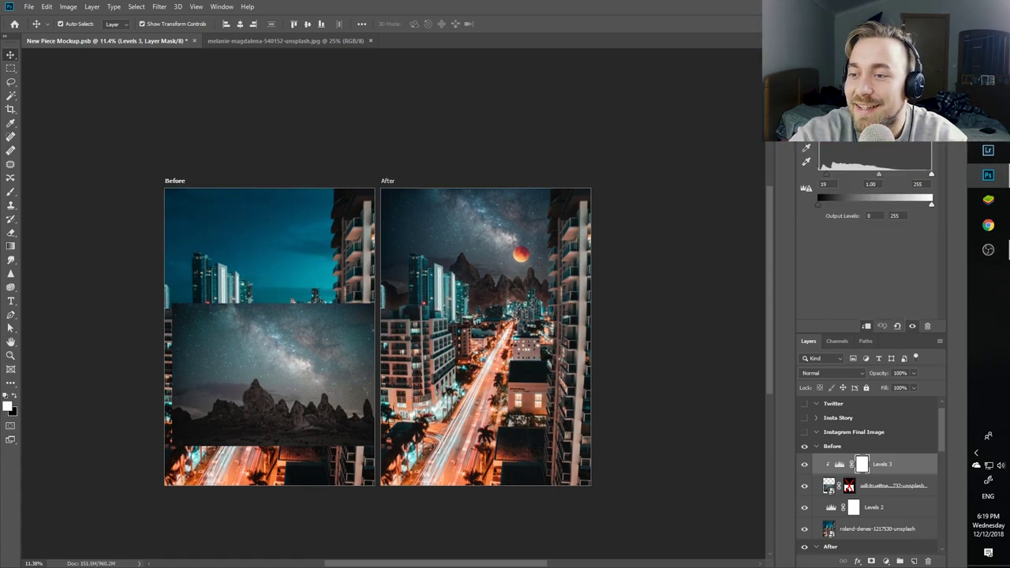
pyautogui.moveTo(825, 174); pyautogui.dragTo(921, 175)
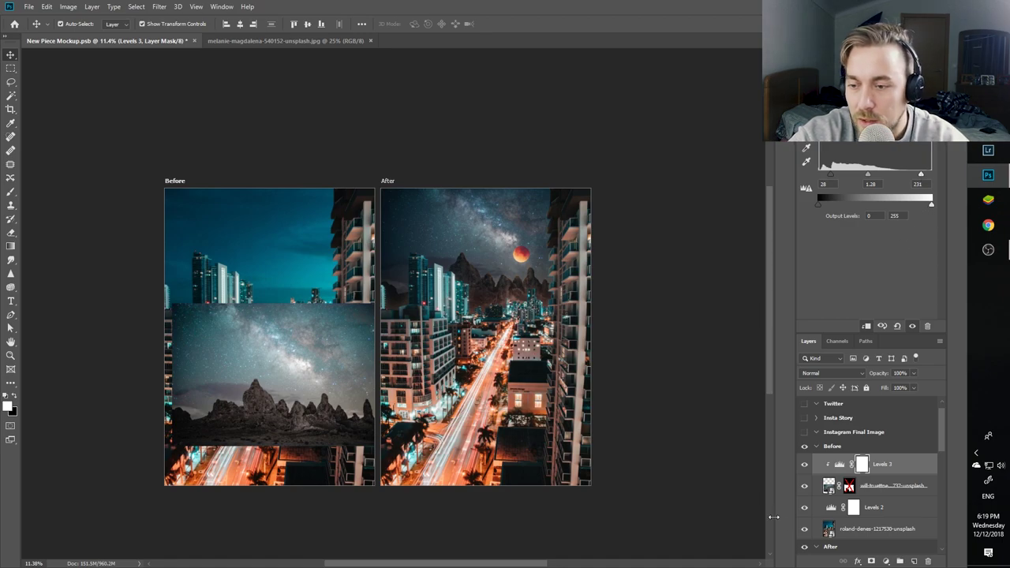
# Compare the sky with and without Levels 3, then move the sky photo to the Before image's top.
pyautogui.click(805, 465)
pyautogui.click(805, 465)
pyautogui.click(805, 465)
pyautogui.click(805, 465)
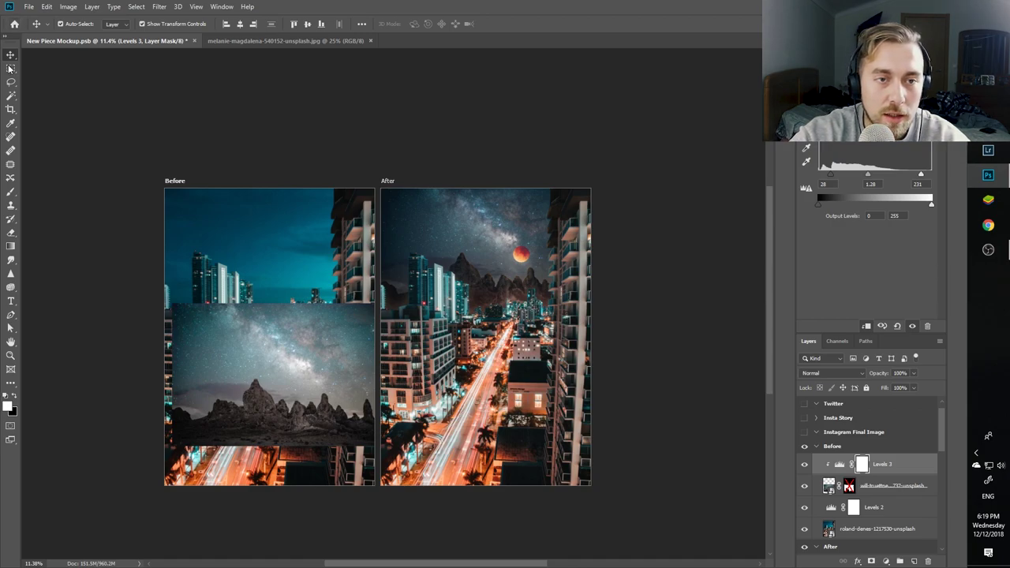
pyautogui.moveTo(206, 340); pyautogui.dragTo(224, 177)
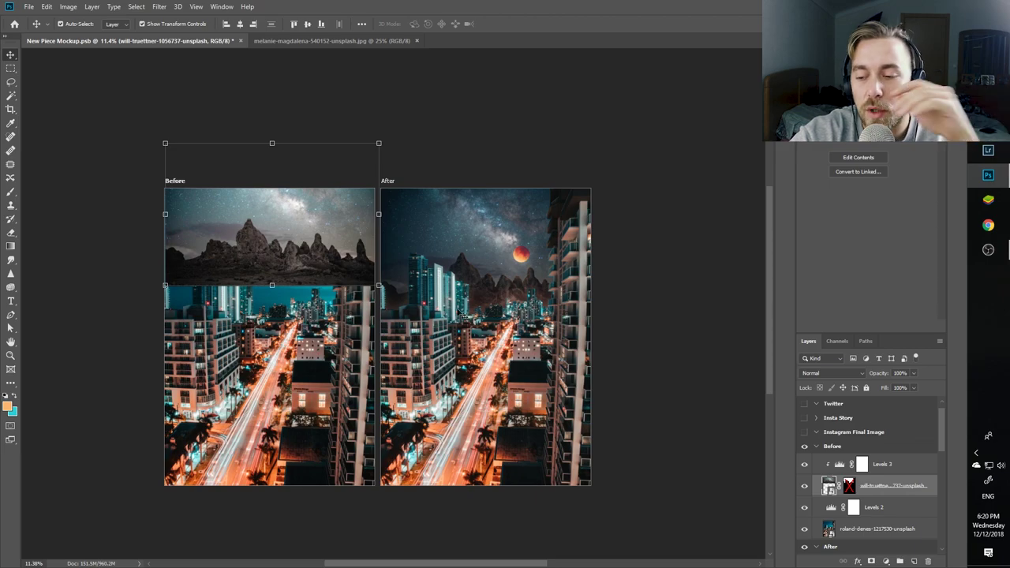
# Set Levels 2 output black to 11 and midtones to 0.90 to mute the Before city.
pyautogui.click(887, 507)
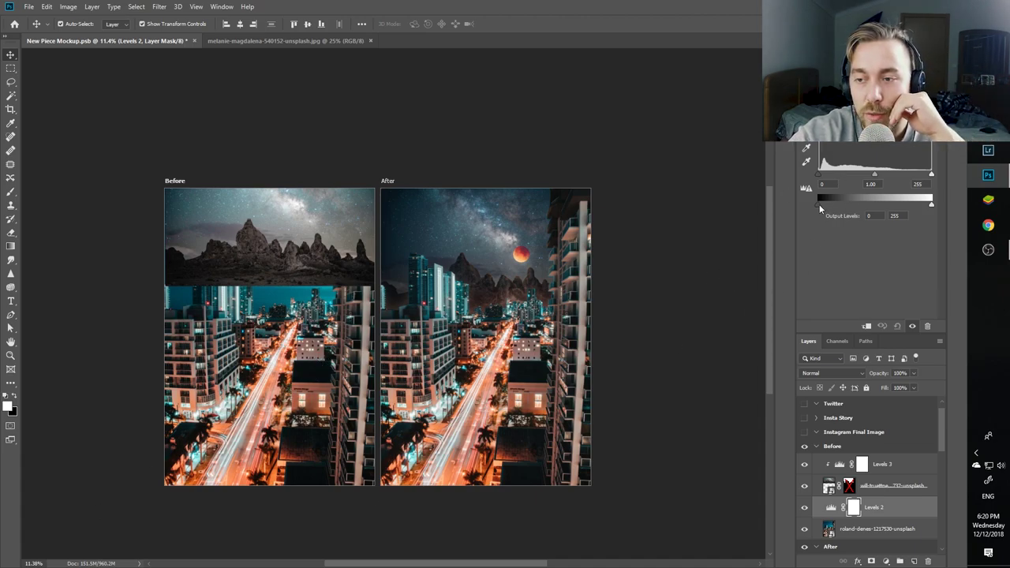
pyautogui.moveTo(818, 205); pyautogui.dragTo(823, 206)
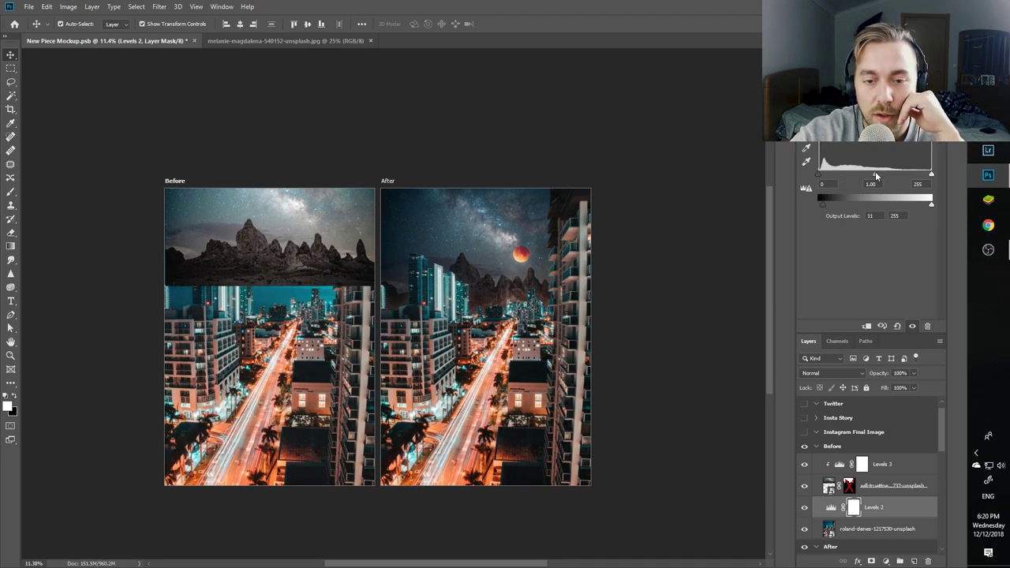
pyautogui.moveTo(876, 176)
pyautogui.mouseDown()
pyautogui.moveTo(885, 179)
pyautogui.moveTo(868, 183)
pyautogui.moveTo(905, 187)
pyautogui.moveTo(879, 187)
pyautogui.mouseUp()
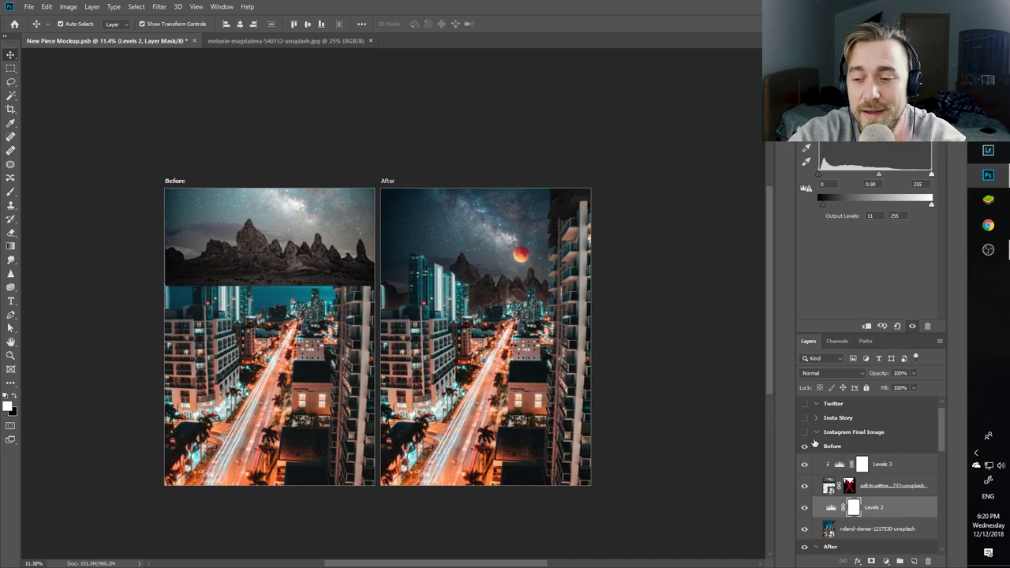
# Hide the Before group, then enable and select Hue/Saturation 1 with Saturation at -9.
pyautogui.click(804, 446)
pyautogui.scroll(-4, 915, 513)
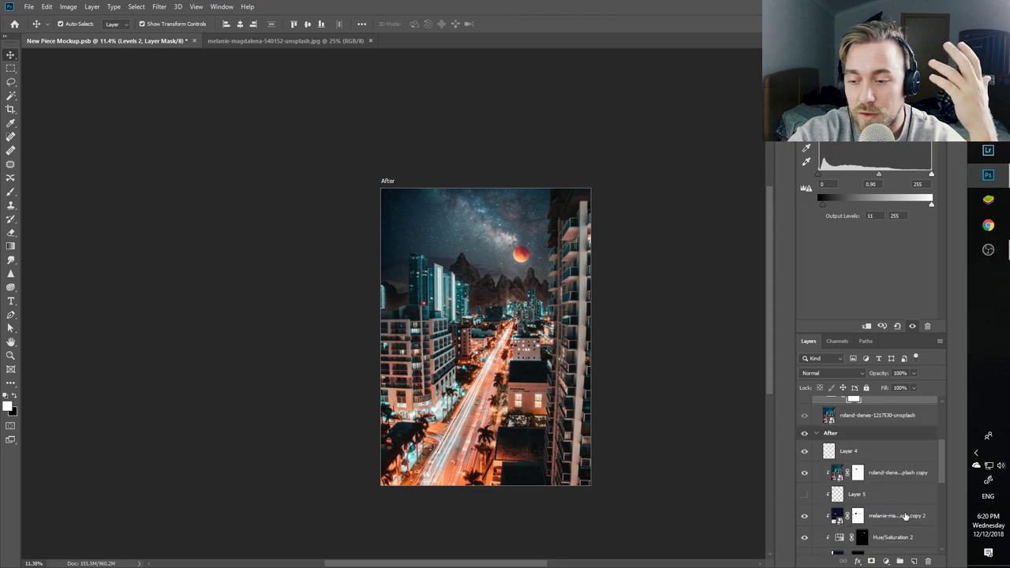
pyautogui.scroll(-3, 905, 514)
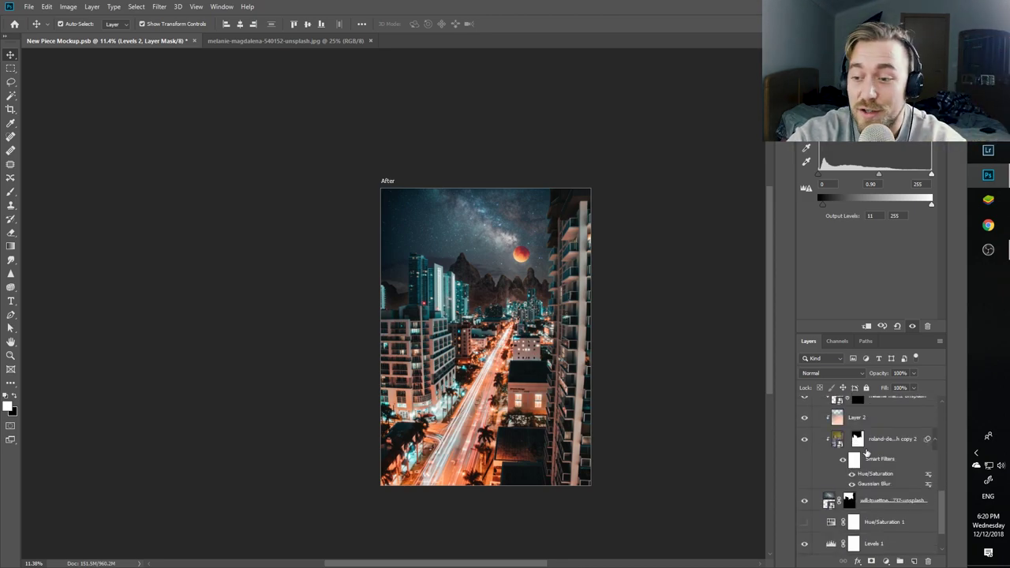
pyautogui.scroll(-2, 865, 451)
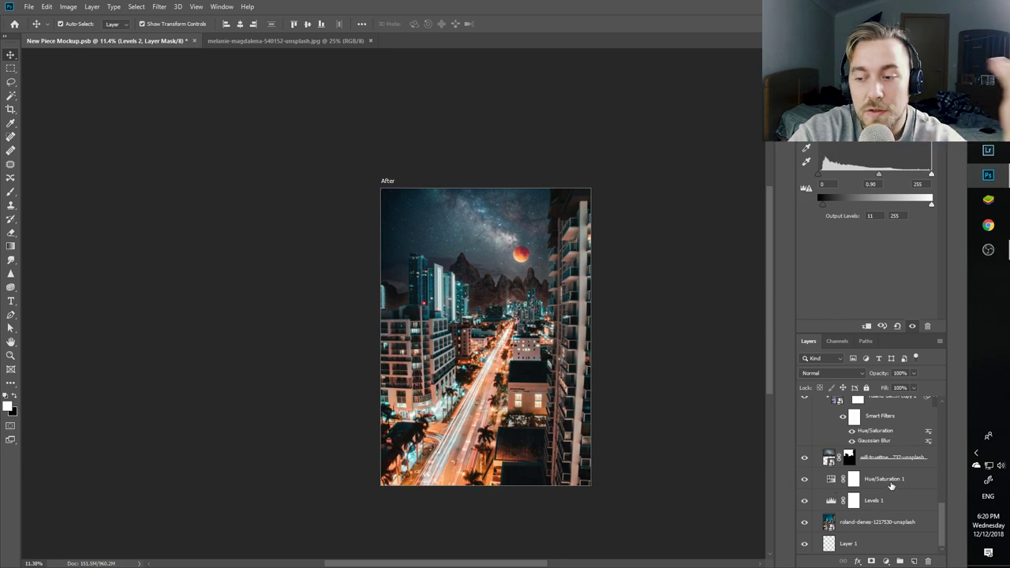
pyautogui.click(890, 486)
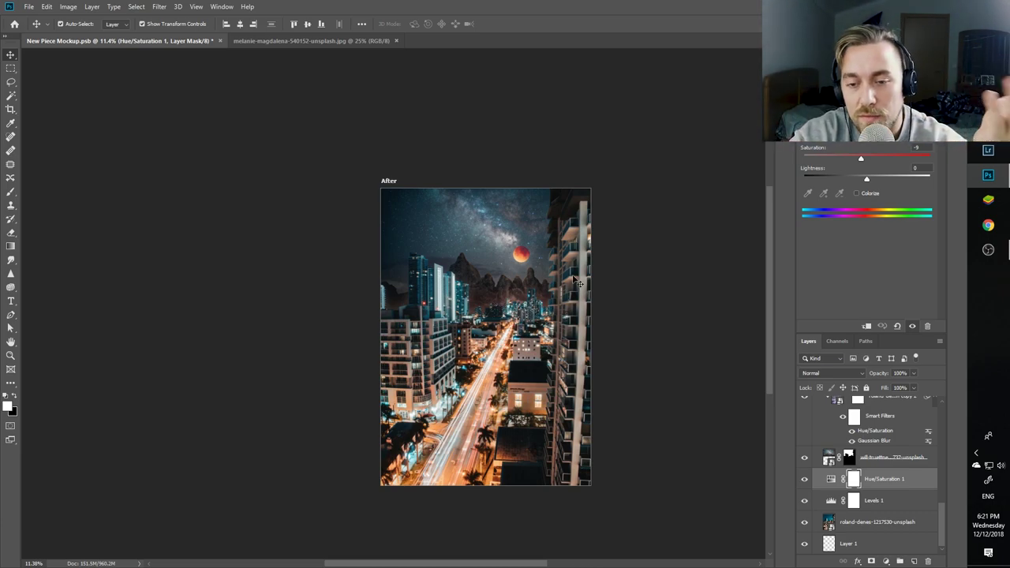
# Stamp all visible layers into a new merged Layer 6 above Layer 4 with Ctrl+Alt+Shift+E.
pyautogui.scroll(2, 565, 281)
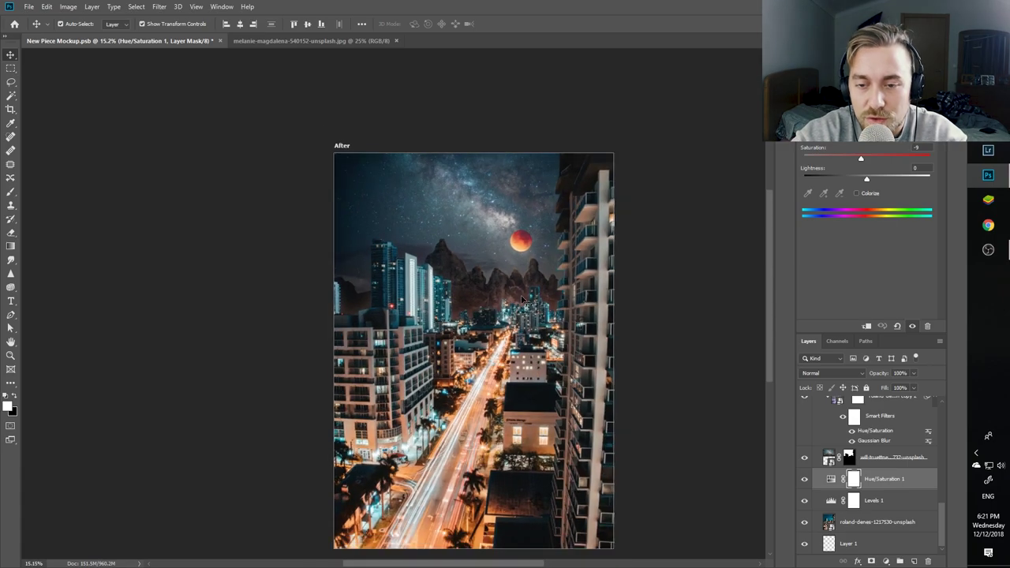
pyautogui.scroll(1, 533, 273)
pyautogui.press('z')
pyautogui.click(527, 276)
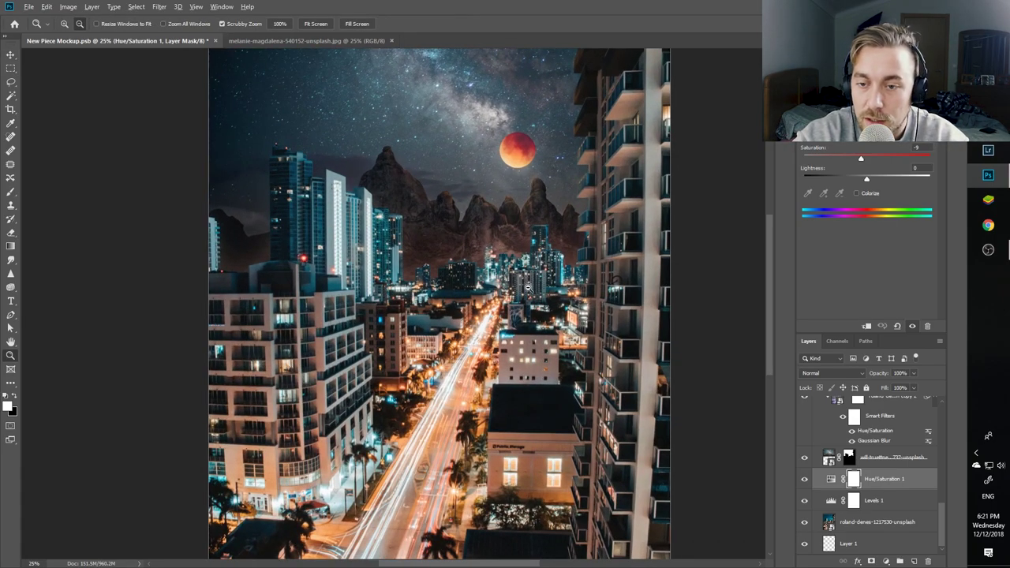
pyautogui.keyDown('alt'); pyautogui.click(529, 289); pyautogui.keyUp('alt')
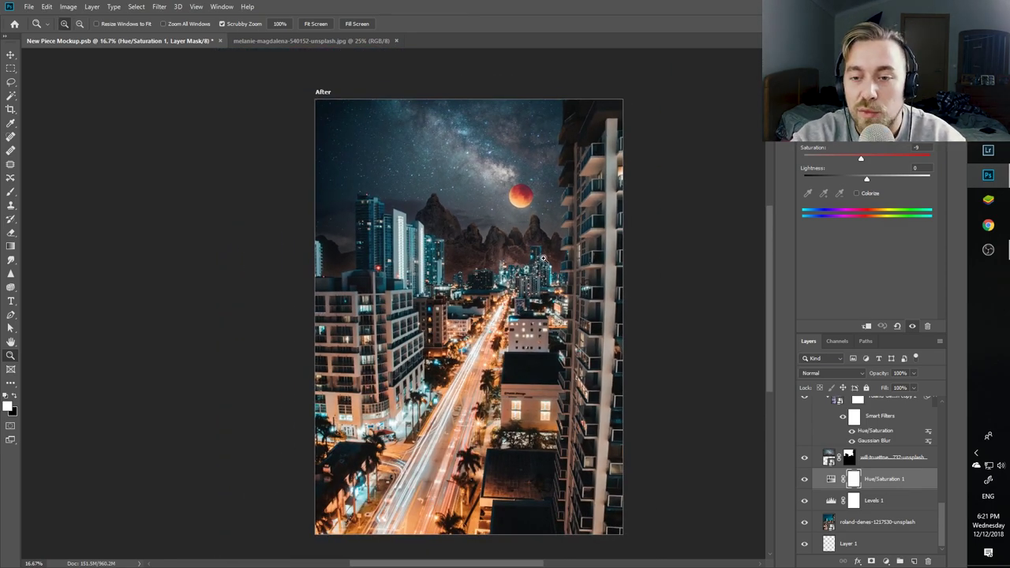
pyautogui.scroll(1, 572, 230)
pyautogui.scroll(5, 869, 467)
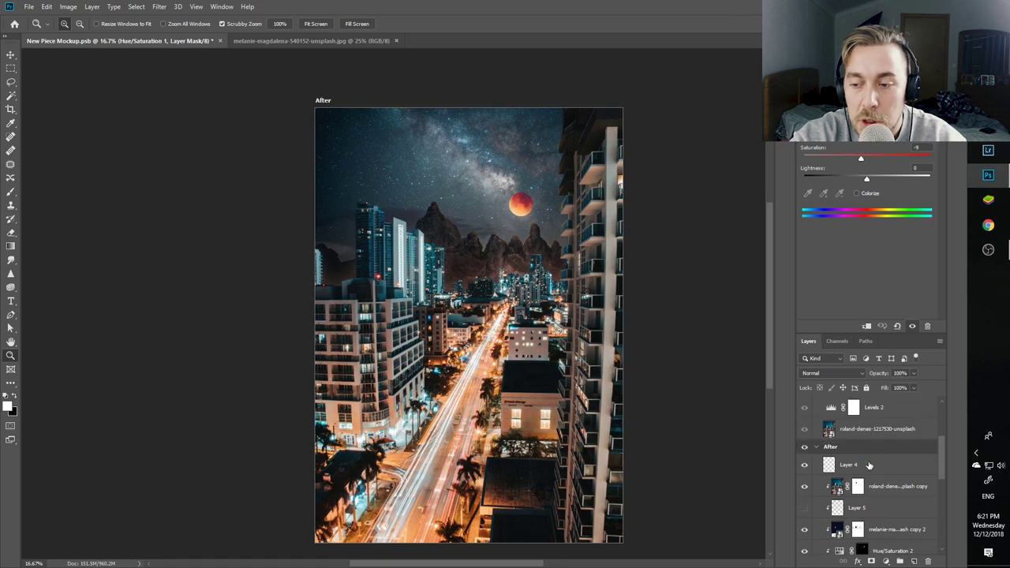
pyautogui.click(870, 466)
pyautogui.hotkey('ctrl', 'alt', 'shift', 'e')
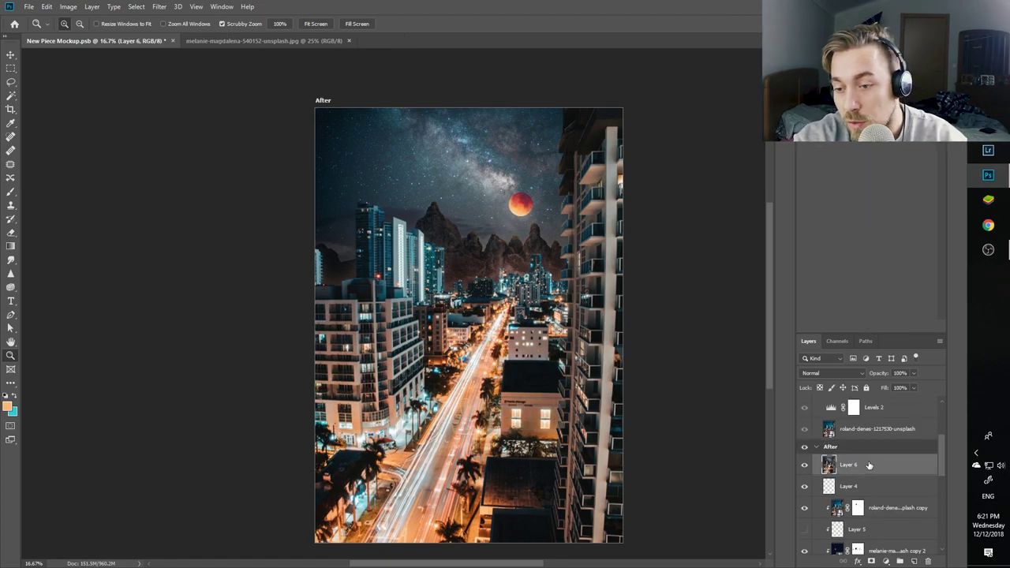
# Open the Filter menu to reach the Camera Raw Filter for Layer 6.
pyautogui.click(160, 7)
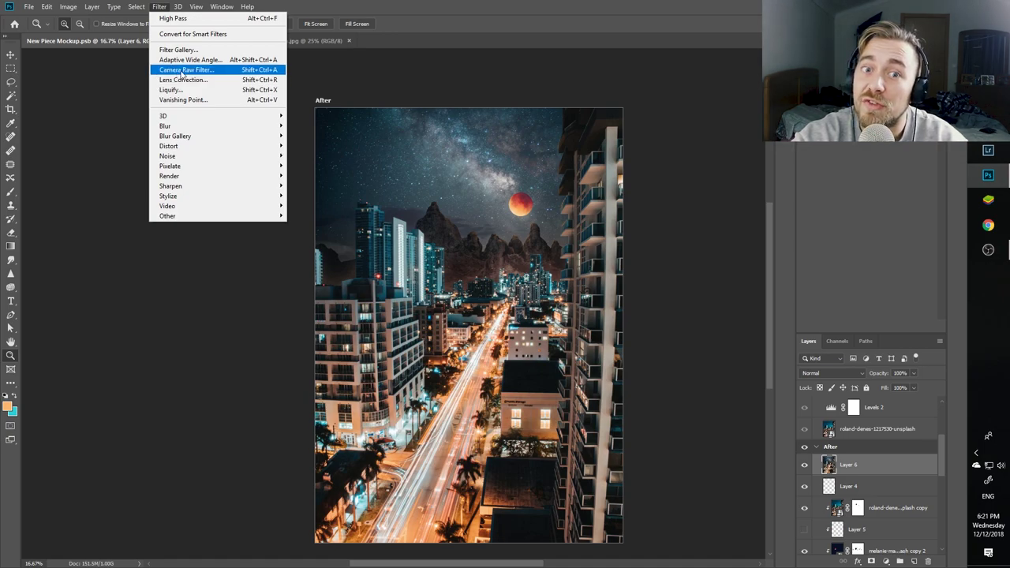